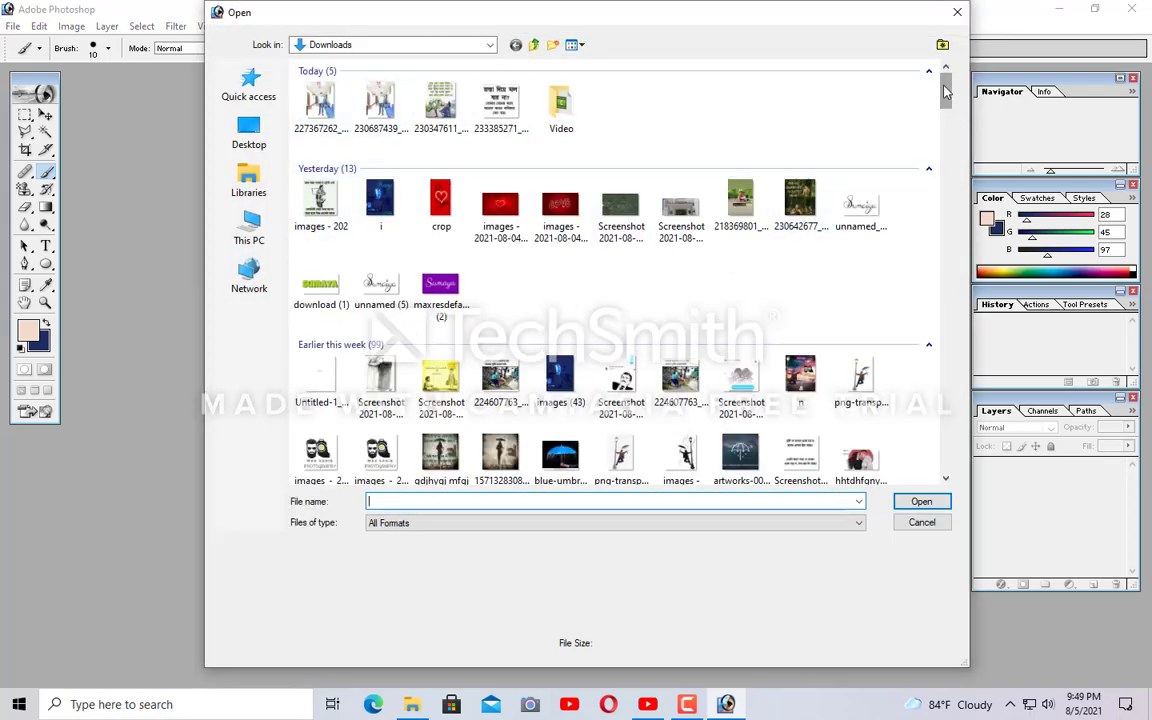
Step: Open the 230642677_… forest photo with Bengali text from the Downloads folder
drag(945, 92, 945, 96)
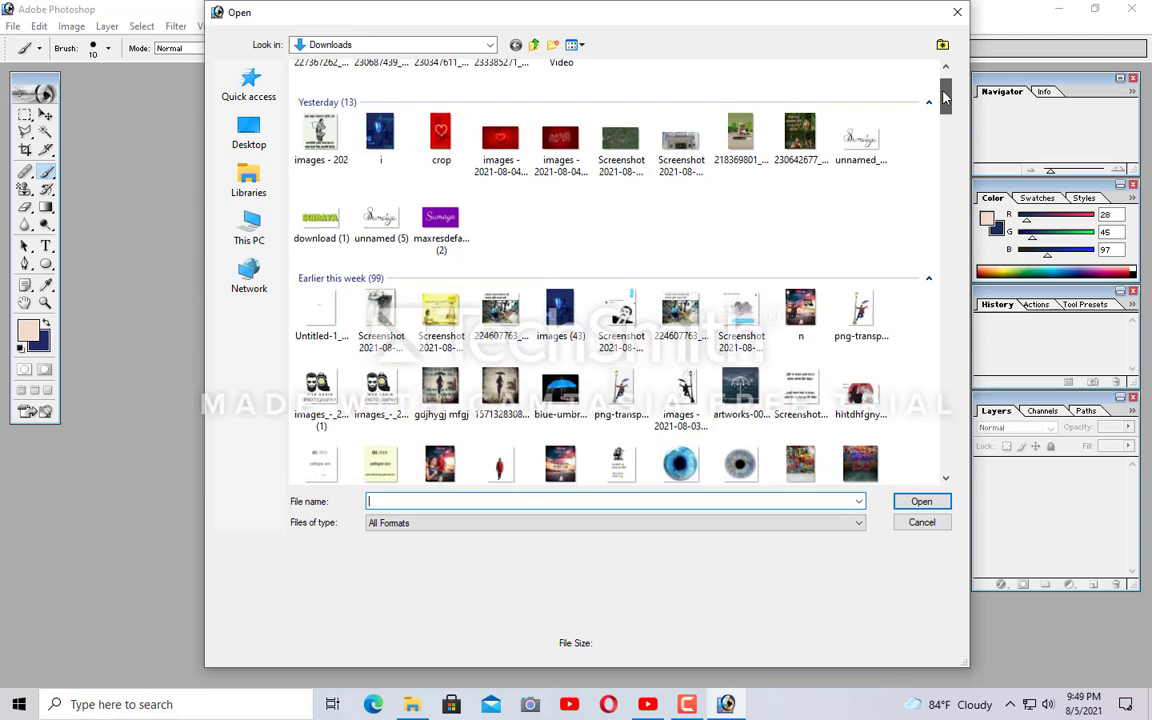
click(800, 135)
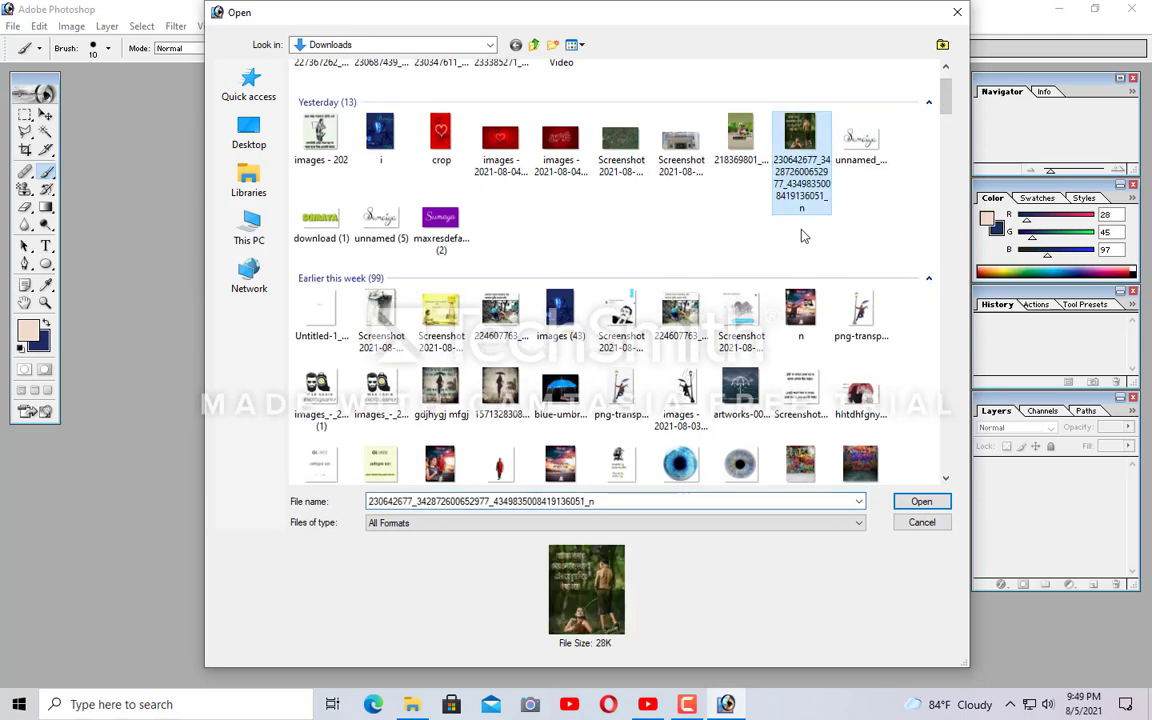
click(916, 501)
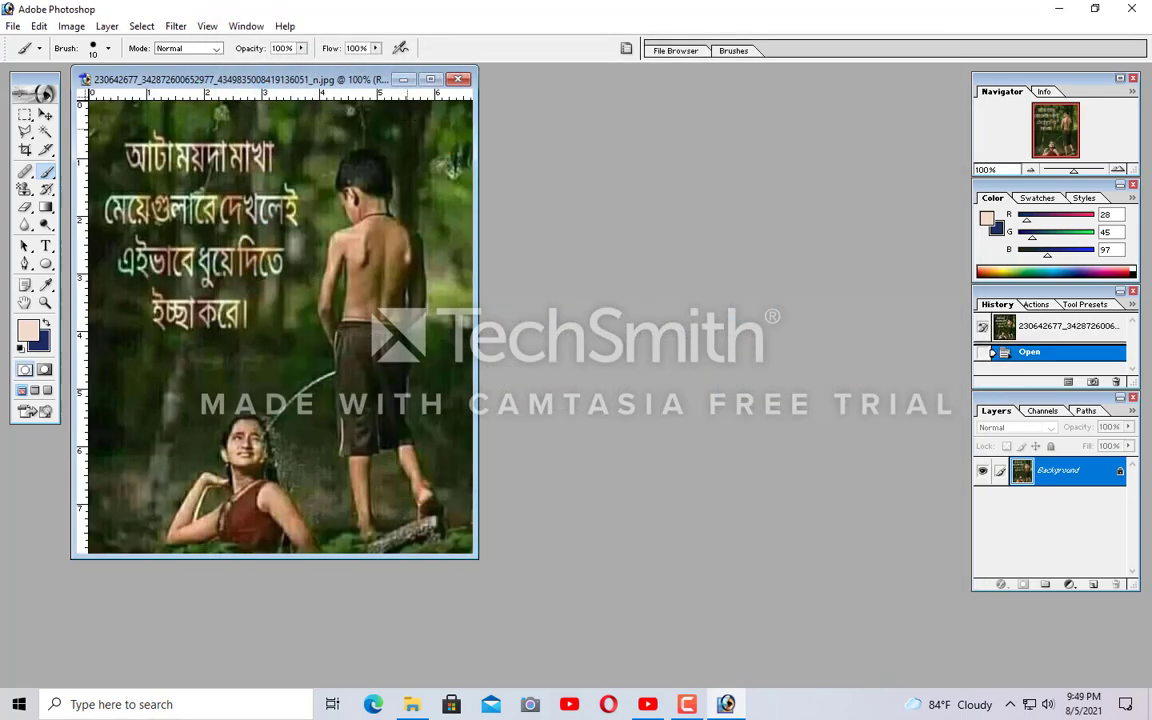
Step: Resample the image to 300 pixels/inch and 4000 px tall, giving 3392 × 4000
right_click(346, 84)
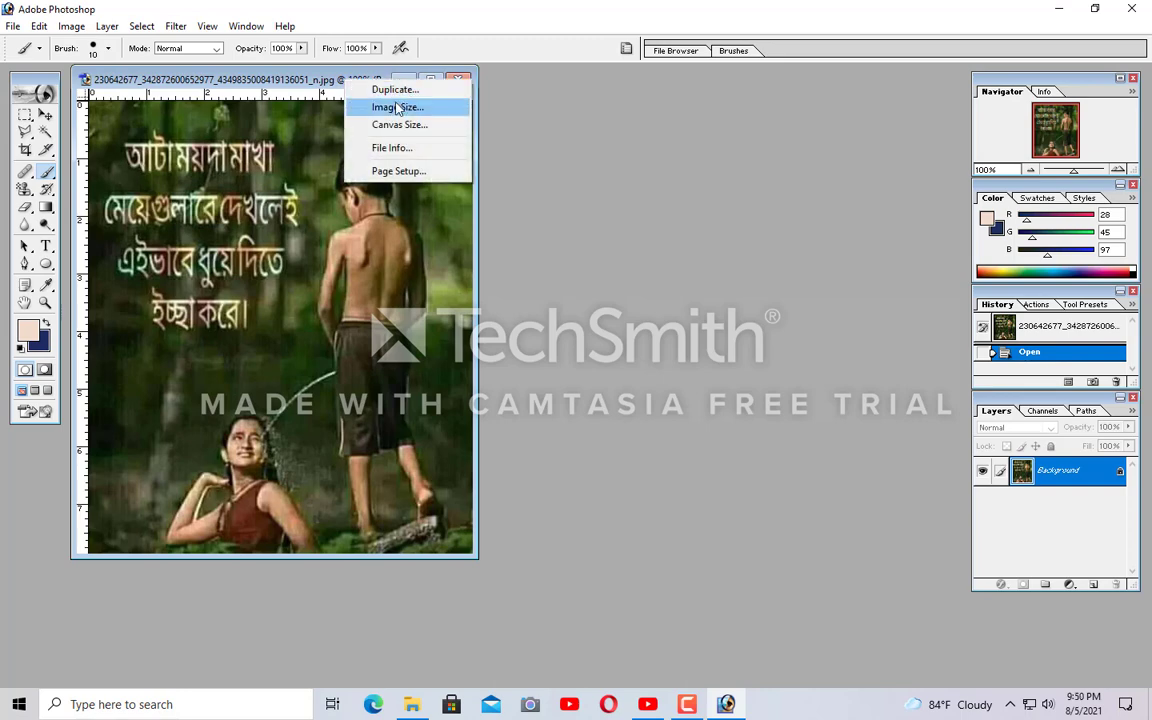
click(397, 107)
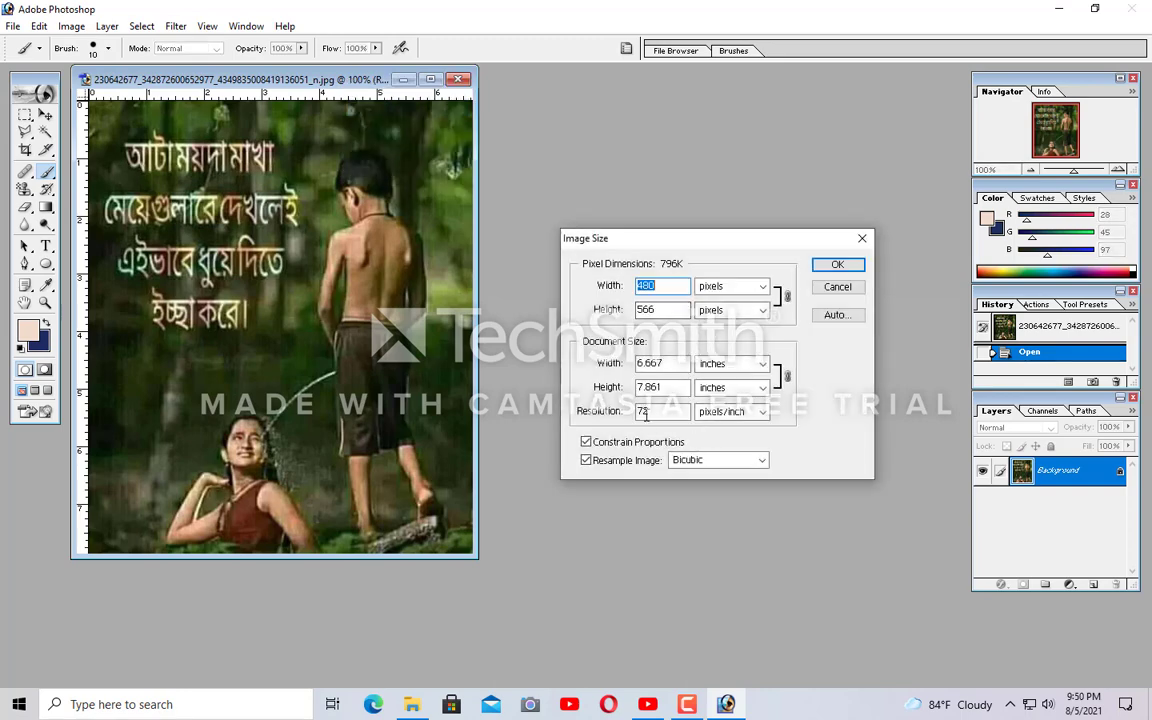
key(BackSpace)
key(BackSpace)
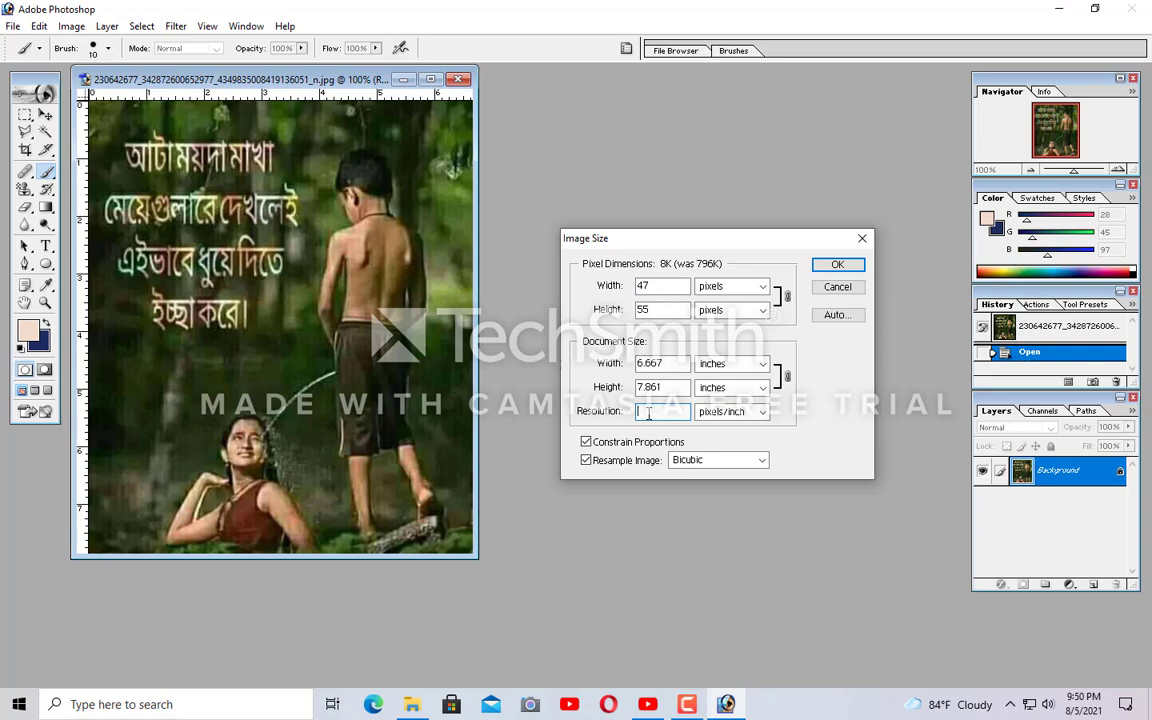
text(300)
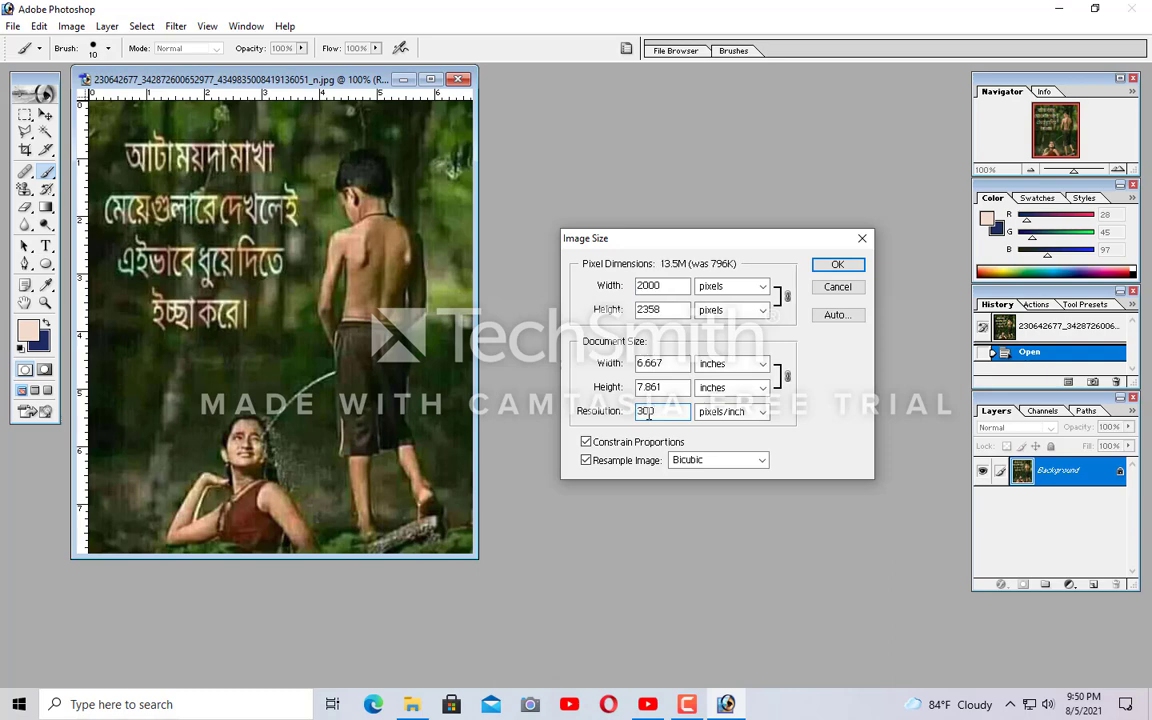
click(669, 310)
key(BackSpace)
key(BackSpace)
key(BackSpace)
key(BackSpace)
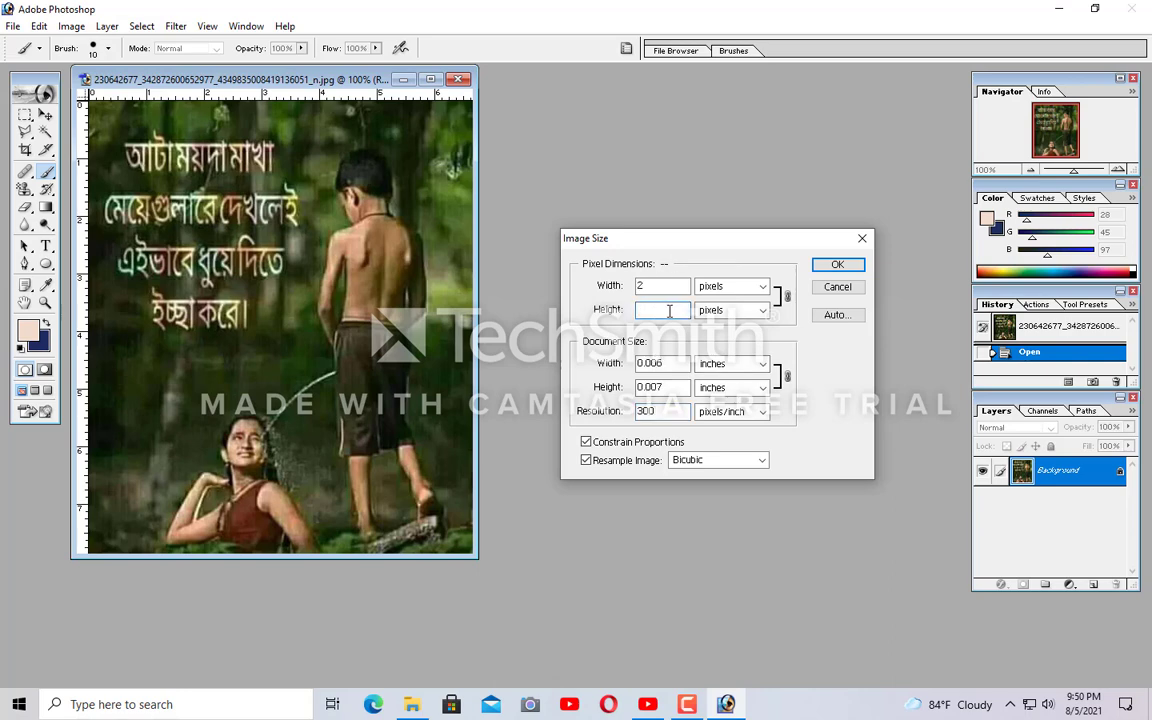
text(400)
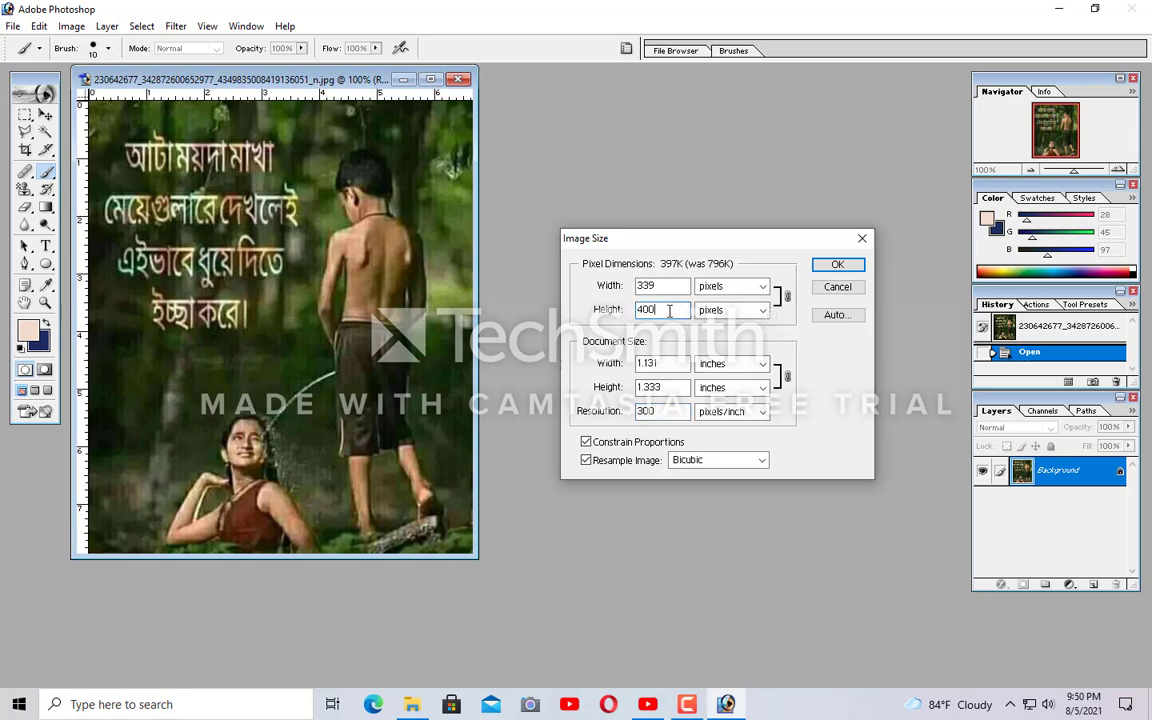
text(0)
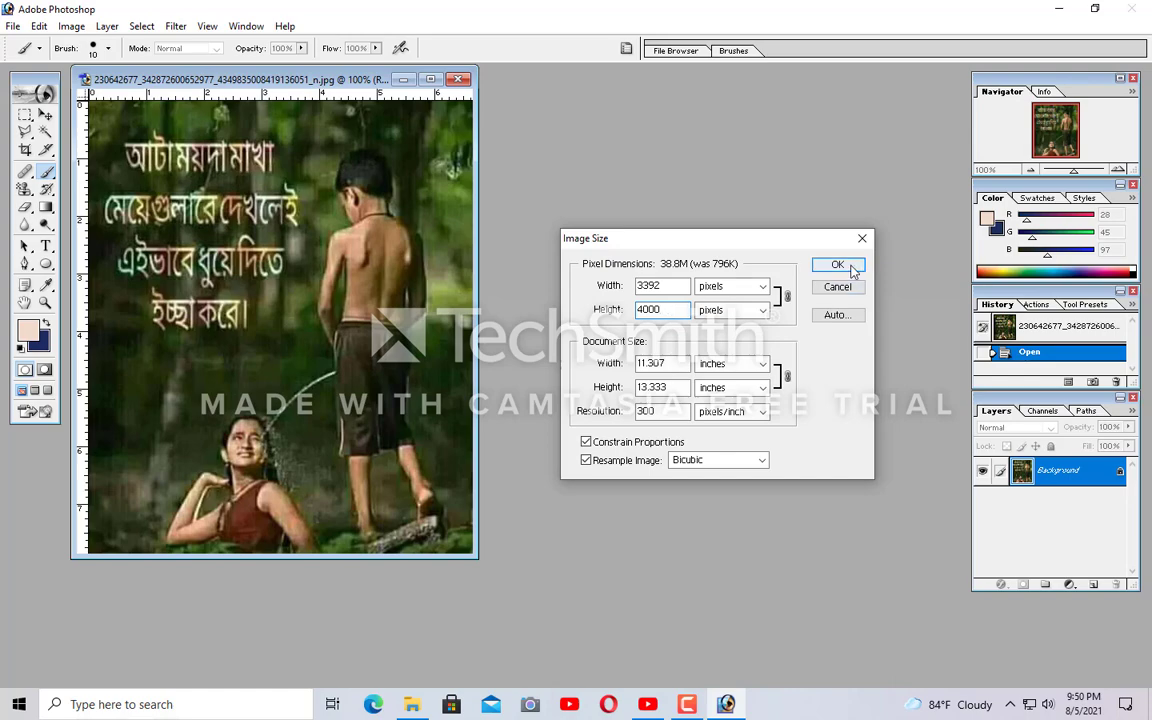
click(833, 265)
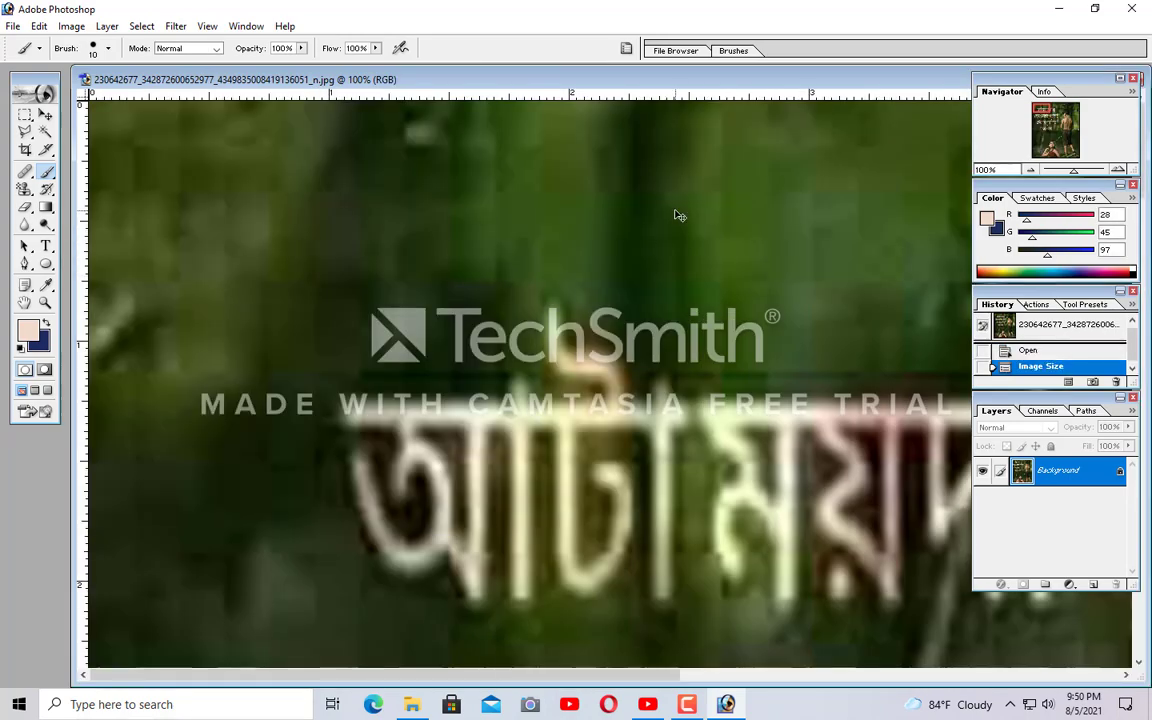
Step: Resize and re-maximize the document window, viewing the whole photo at about 16.67% zoom
key(ctrl+minus)
key(ctrl+minus)
key(ctrl+minus)
key(ctrl+minus)
key(ctrl+minus)
key(ctrl+minus)
double_click(864, 84)
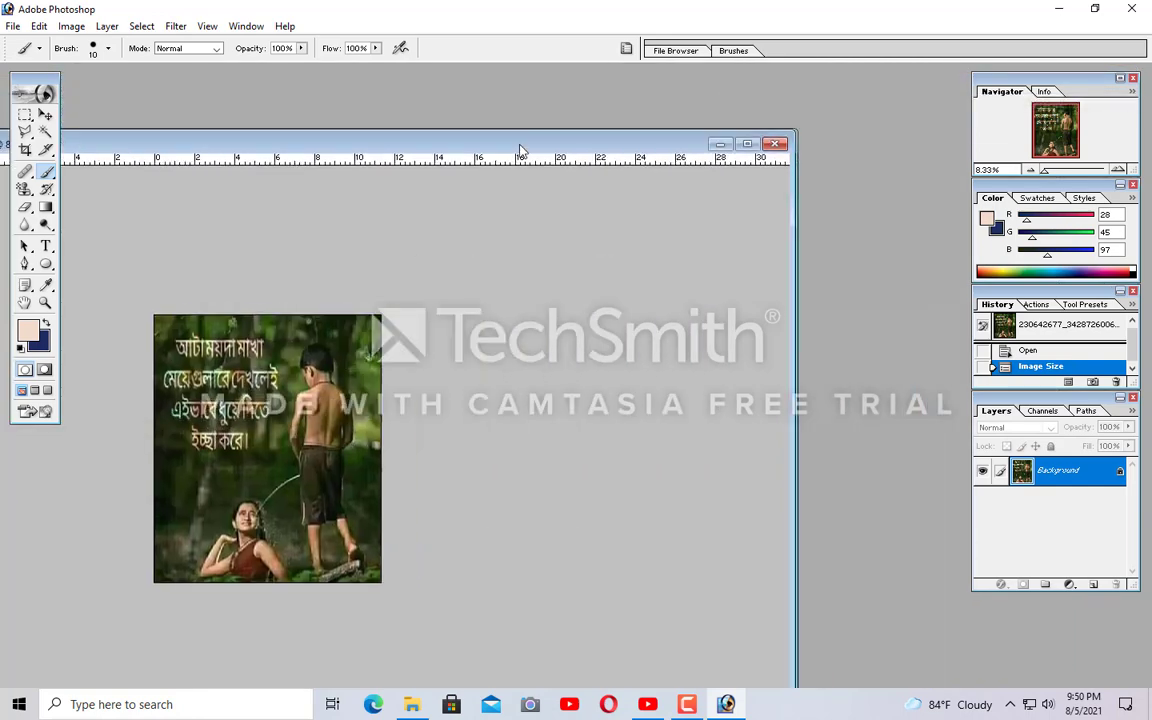
drag(798, 131, 175, 460)
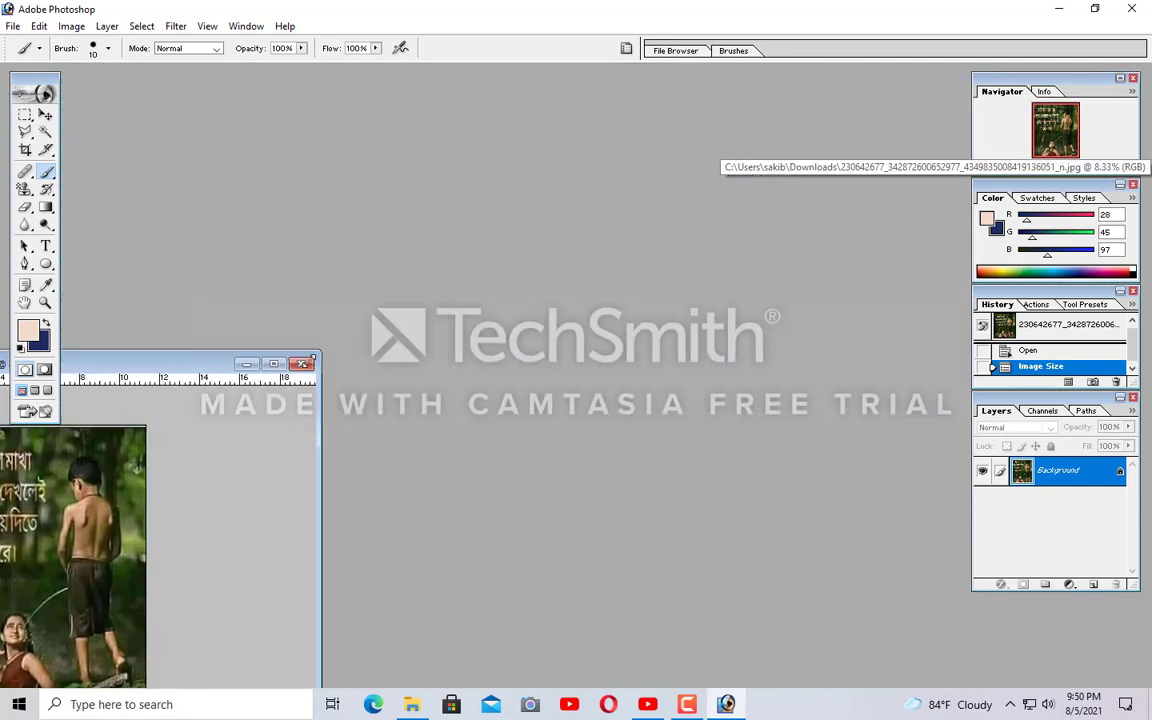
drag(377, 307, 720, 174)
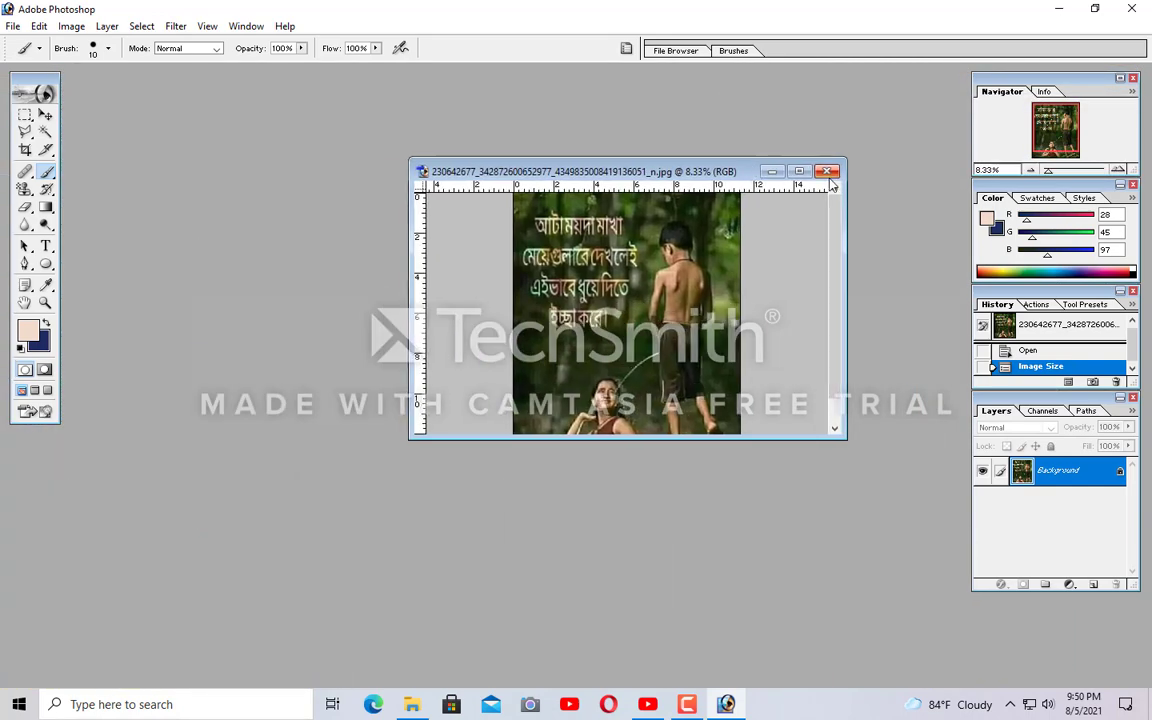
double_click(720, 174)
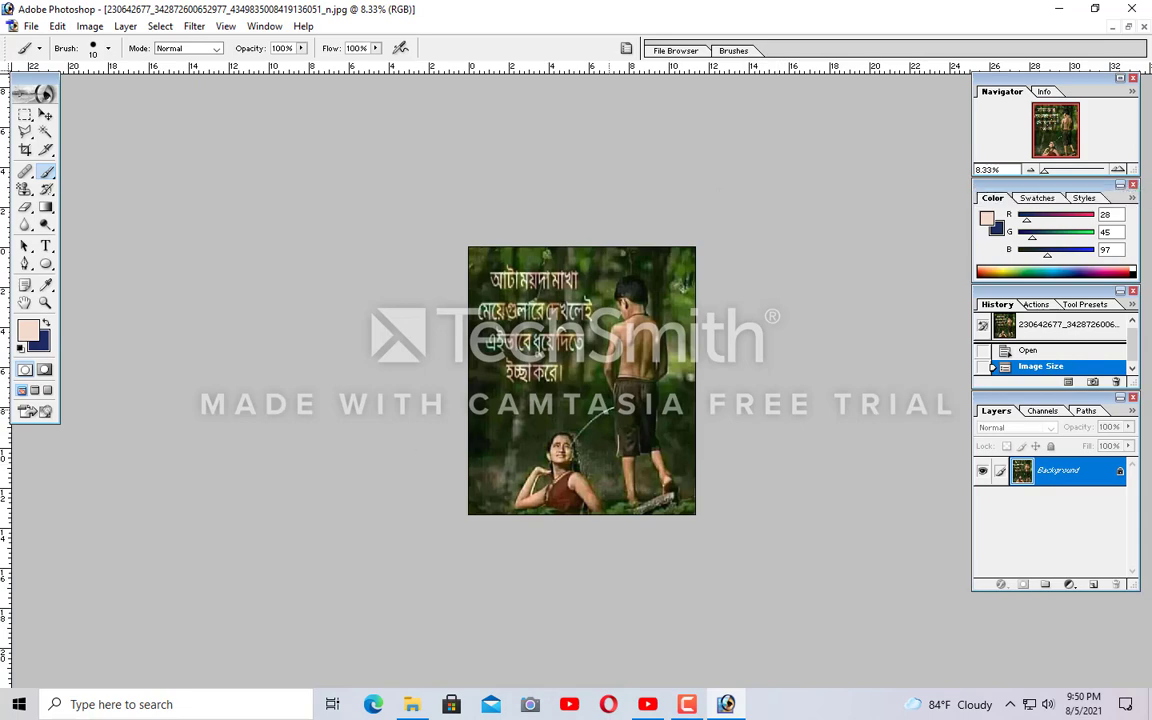
key(ctrl+plus)
key(ctrl+plus)
key(ctrl+plus)
key(ctrl+plus)
key(ctrl+plus)
key(ctrl+minus)
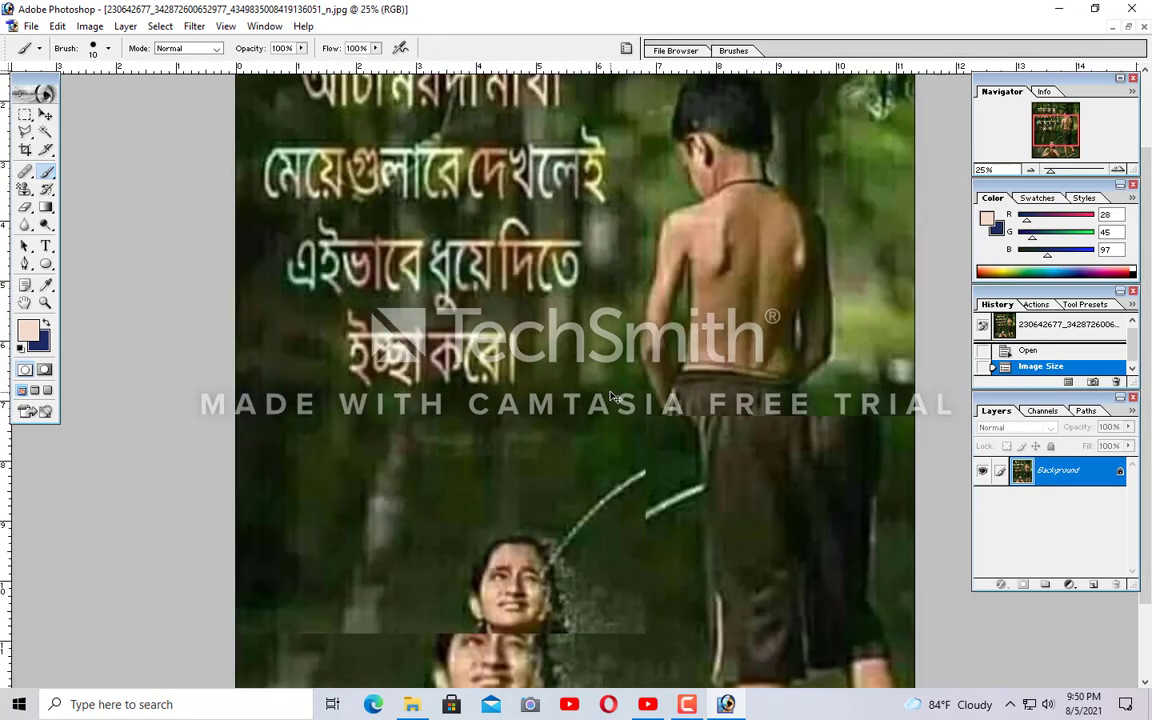
key(ctrl+minus)
key(ctrl+minus)
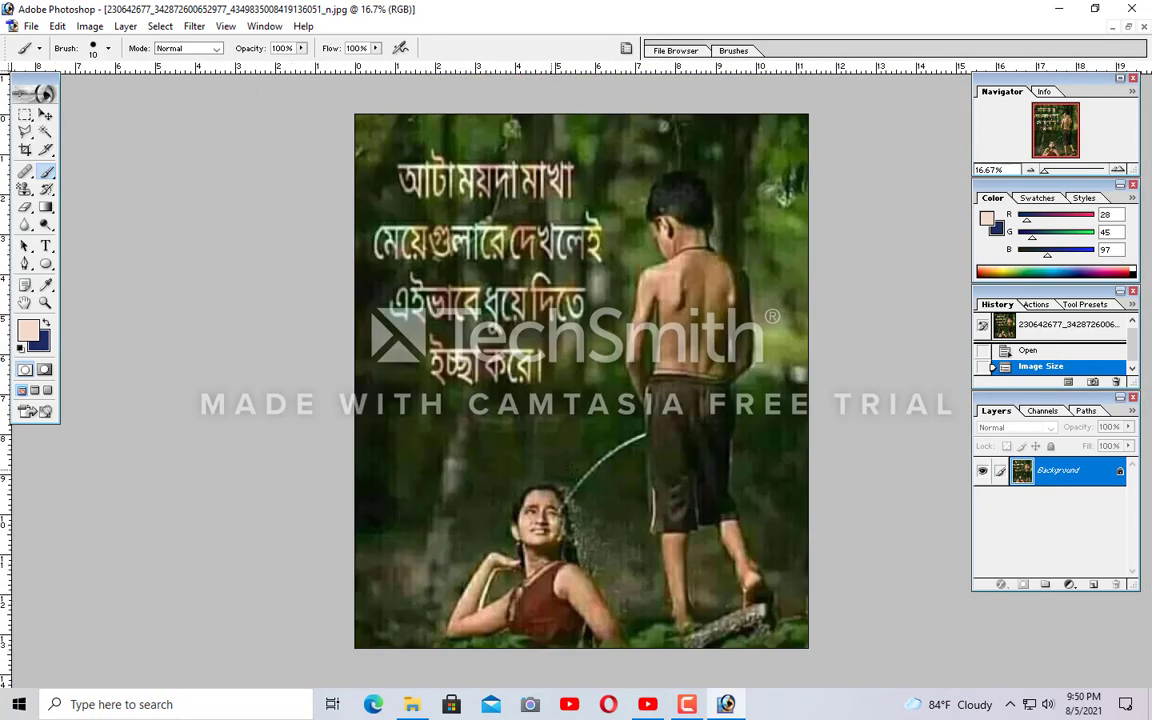
Step: Add a Channel Mixer layer with red output Red -200, Green -174, Blue -190
click(1069, 585)
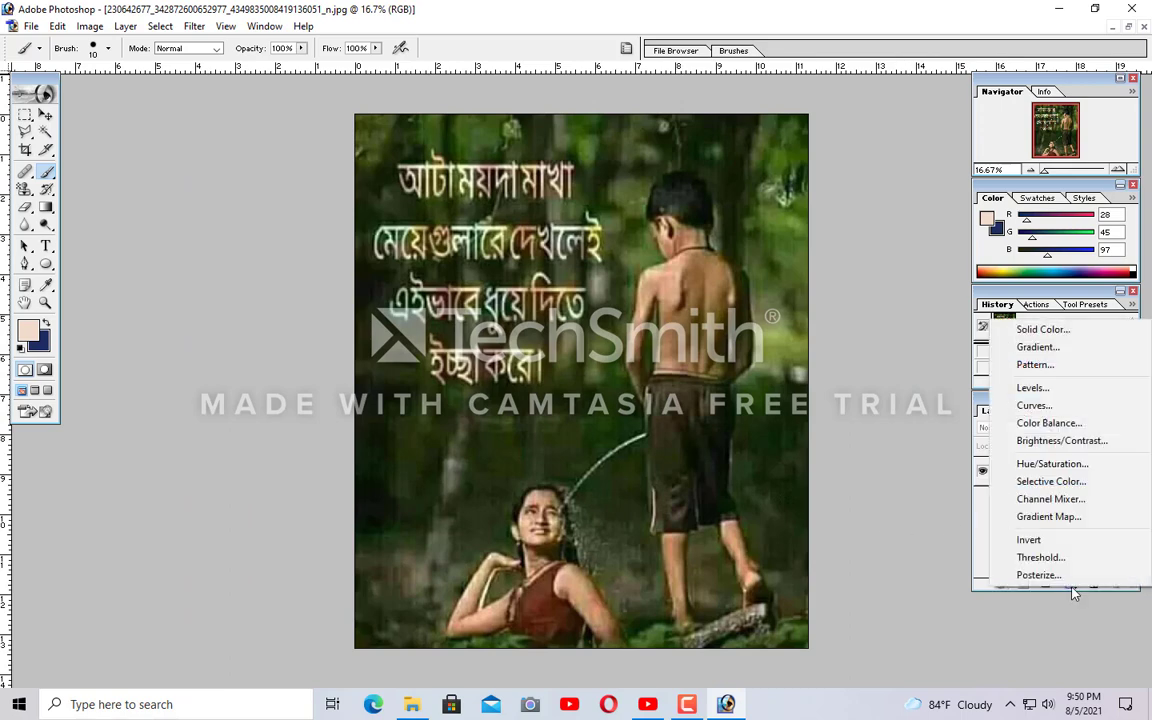
click(1075, 501)
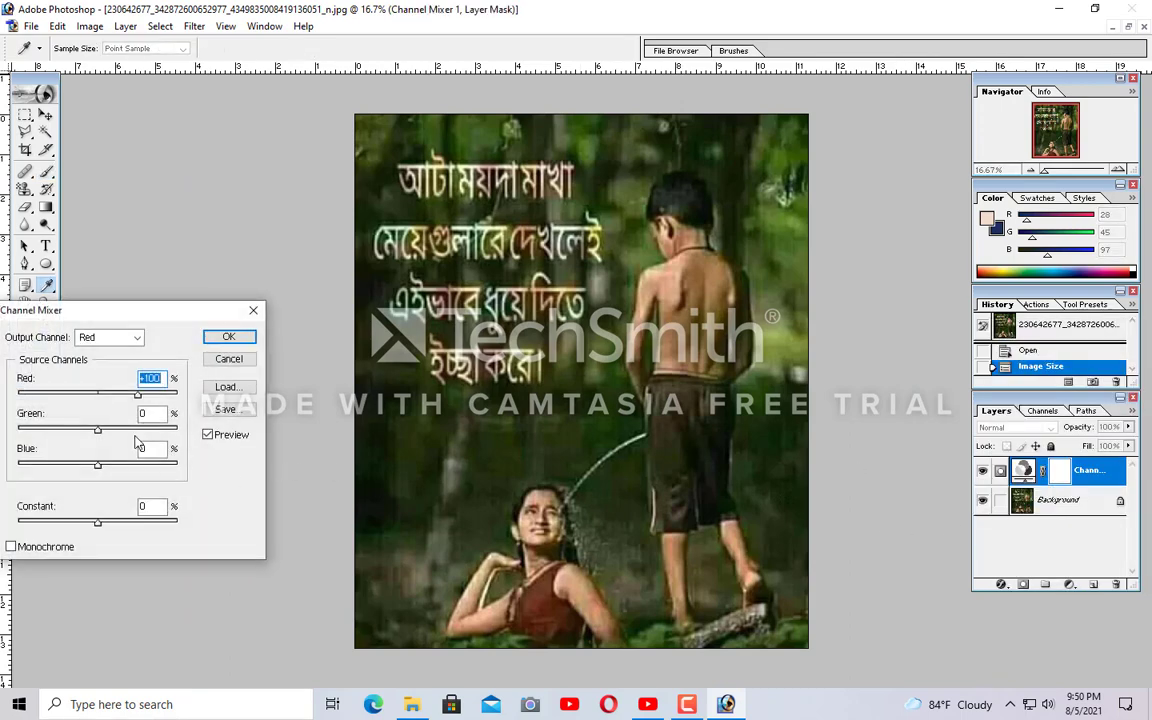
drag(122, 400, 17, 397)
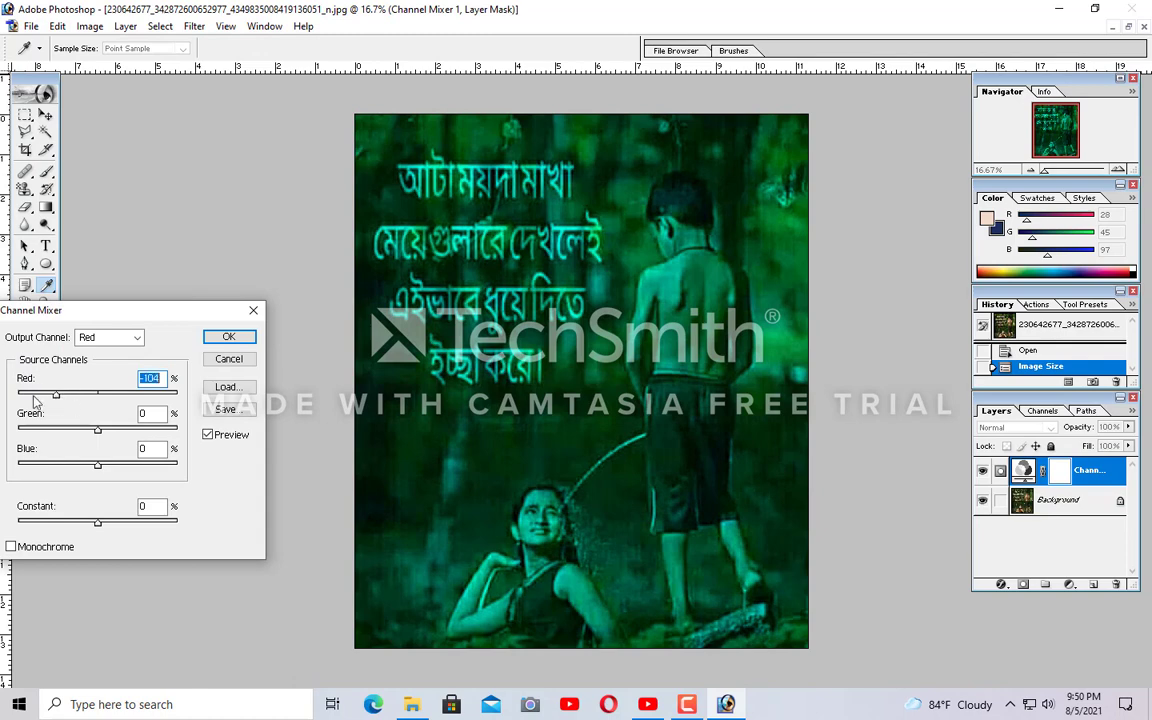
mouse_move(97, 430)
mouse_down()
mouse_move(177, 431)
mouse_move(27, 430)
mouse_up()
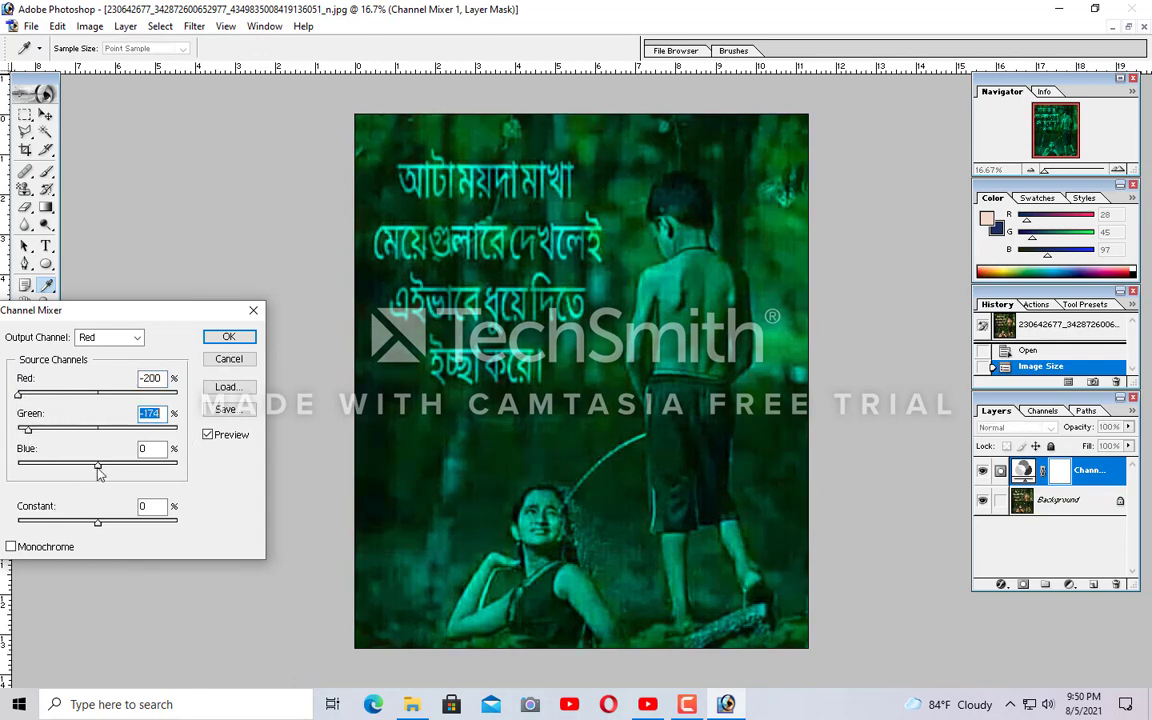
mouse_move(97, 465)
mouse_down()
mouse_move(165, 465)
mouse_move(21, 465)
mouse_up()
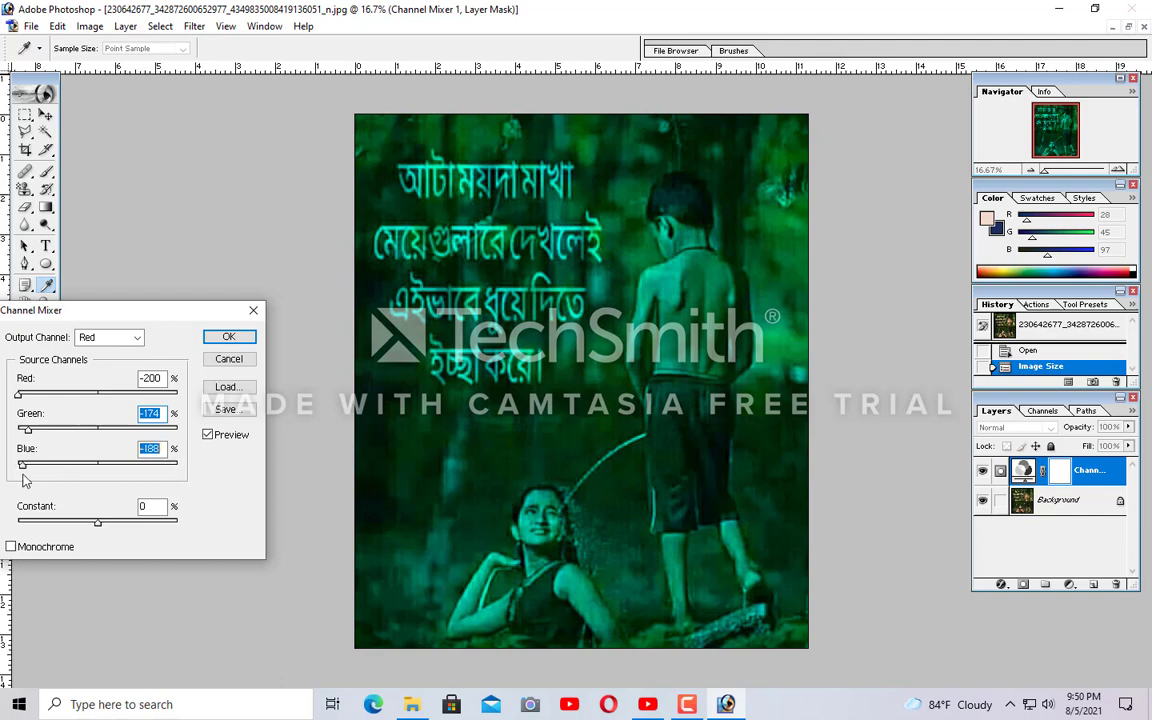
click(228, 336)
Step: Add a Selective Color layer setting Reds to Cyan -17, Magenta -86, Yellow -81, with added Black
click(1070, 584)
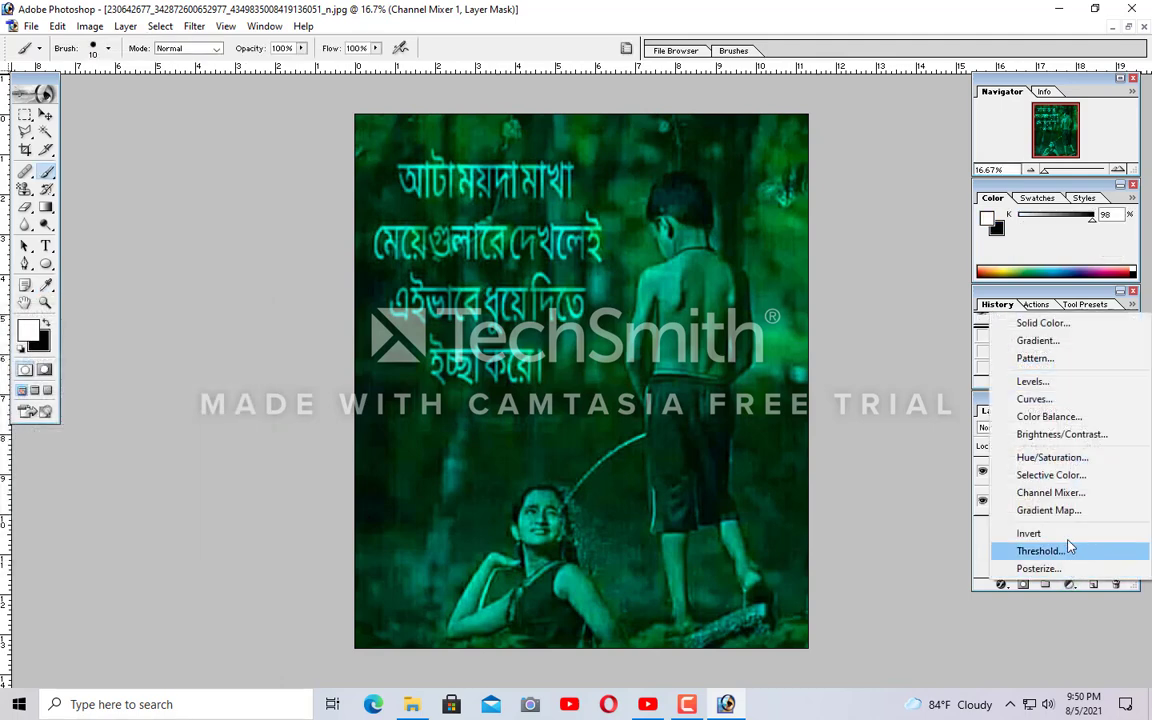
click(1045, 474)
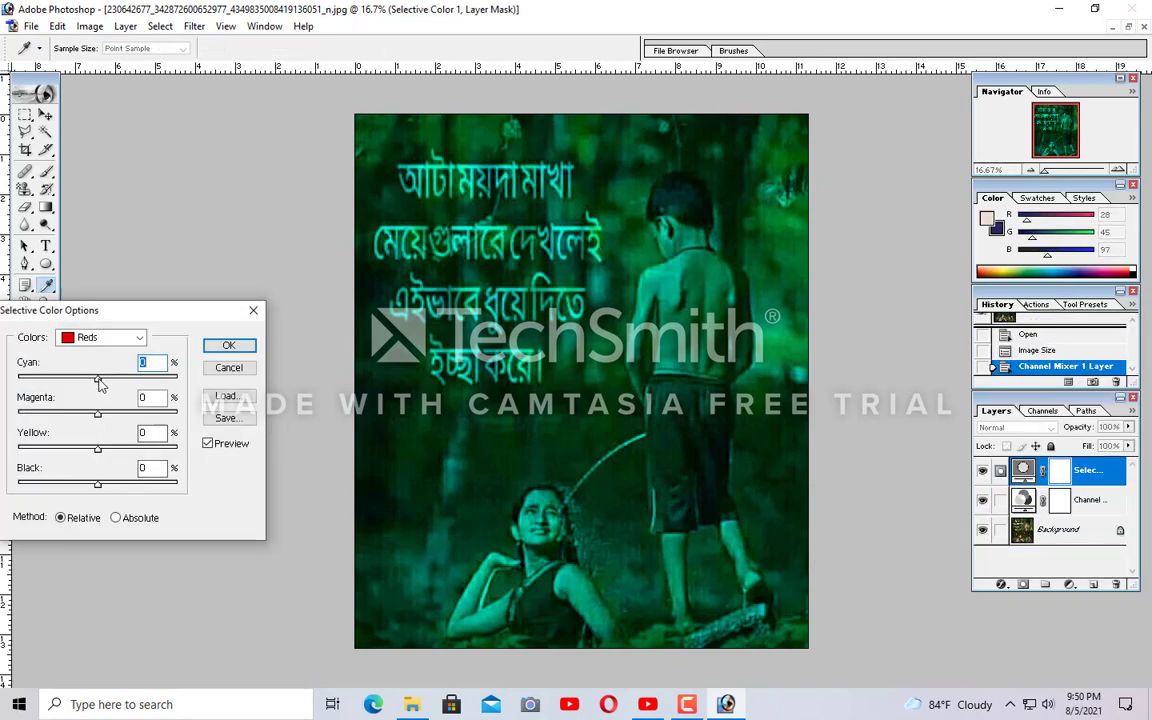
mouse_move(98, 379)
mouse_down()
mouse_move(84, 379)
mouse_move(112, 379)
mouse_move(28, 412)
mouse_up()
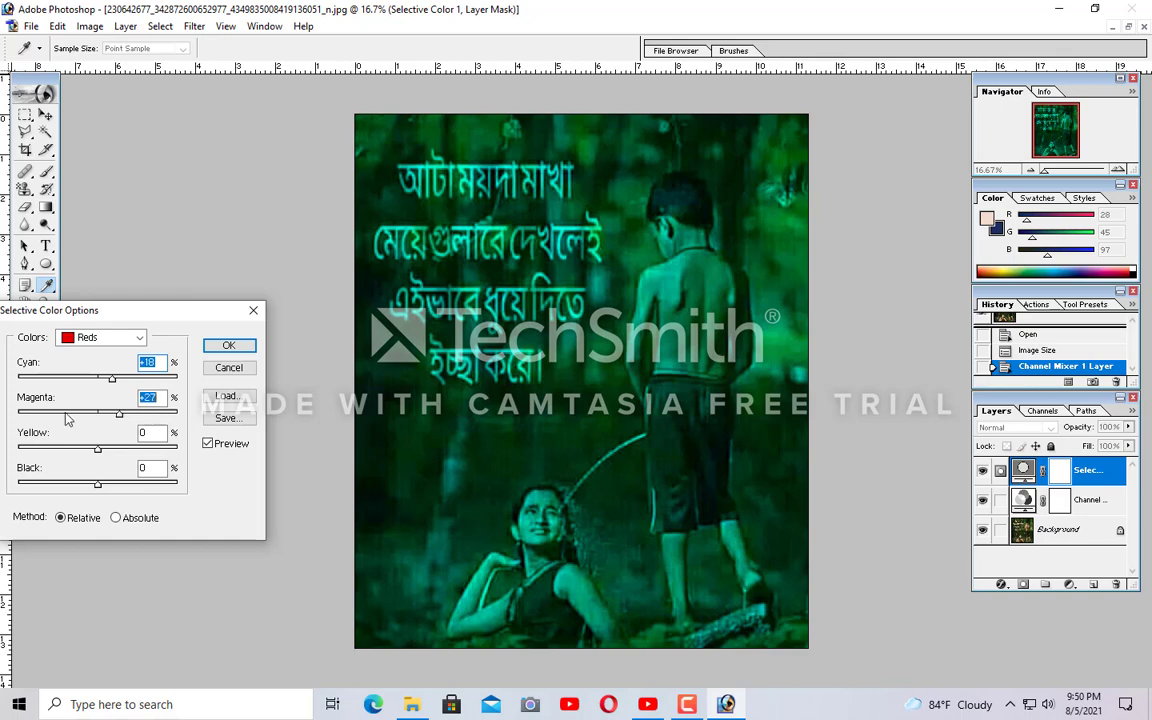
mouse_move(97, 448)
mouse_down()
mouse_move(162, 448)
mouse_move(33, 448)
mouse_up()
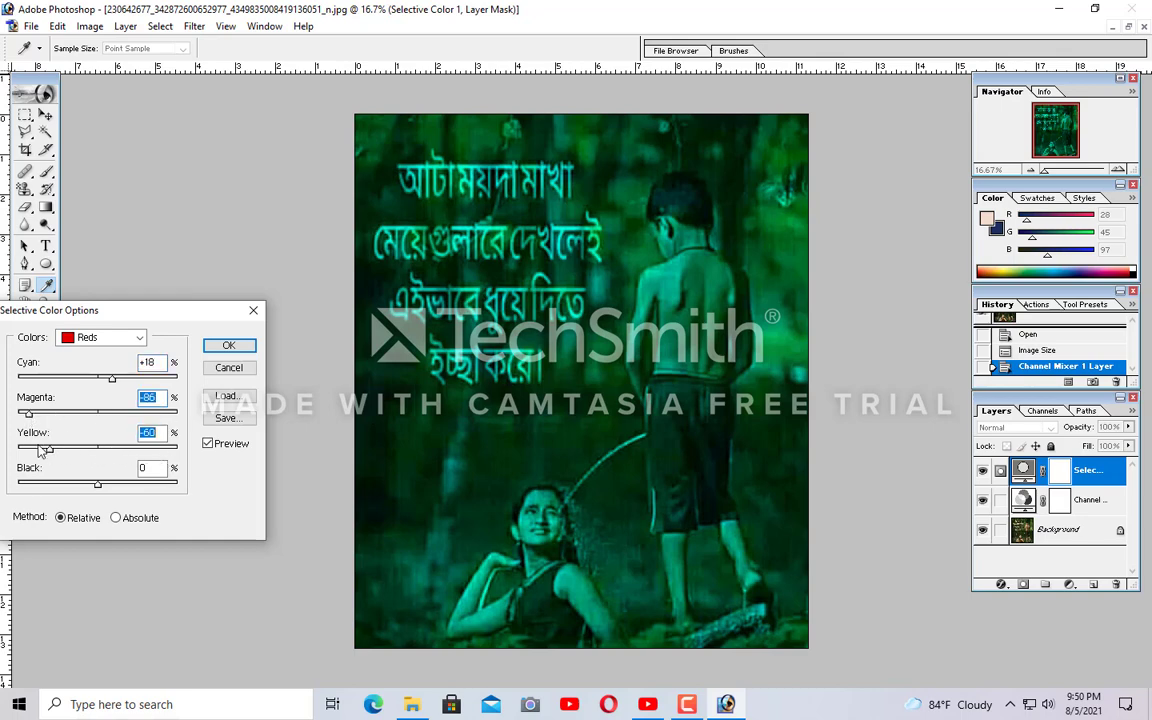
mouse_move(97, 483)
mouse_down()
mouse_move(165, 483)
mouse_move(19, 485)
mouse_up()
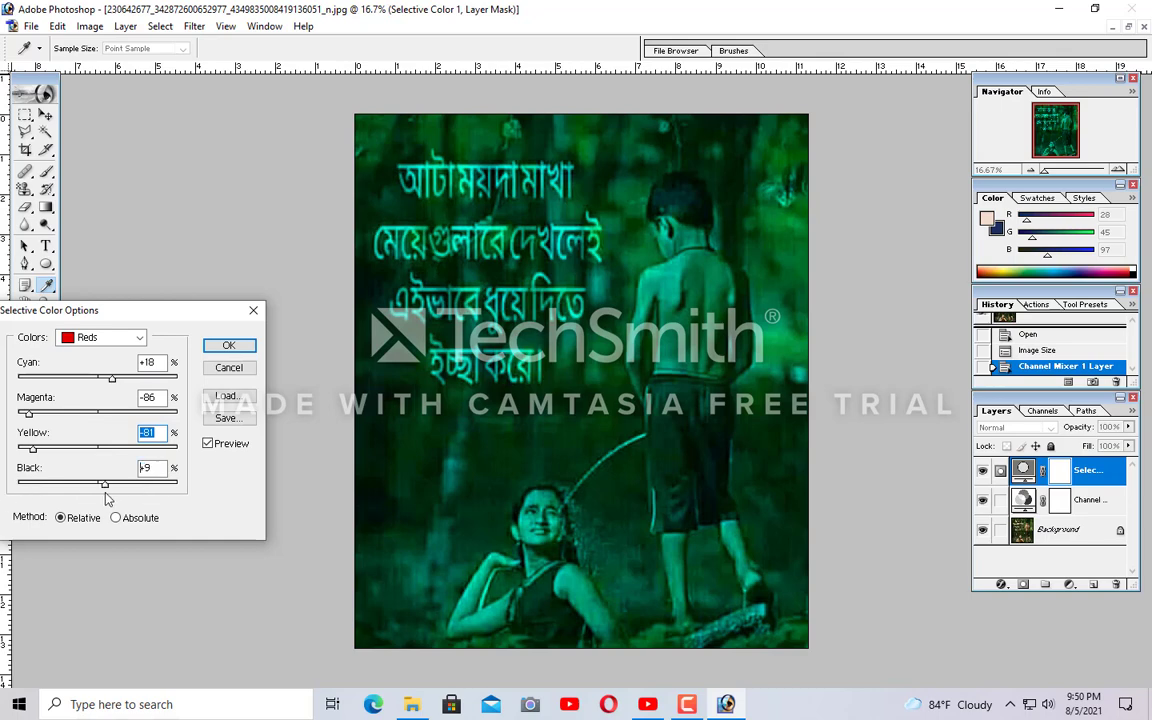
click(229, 345)
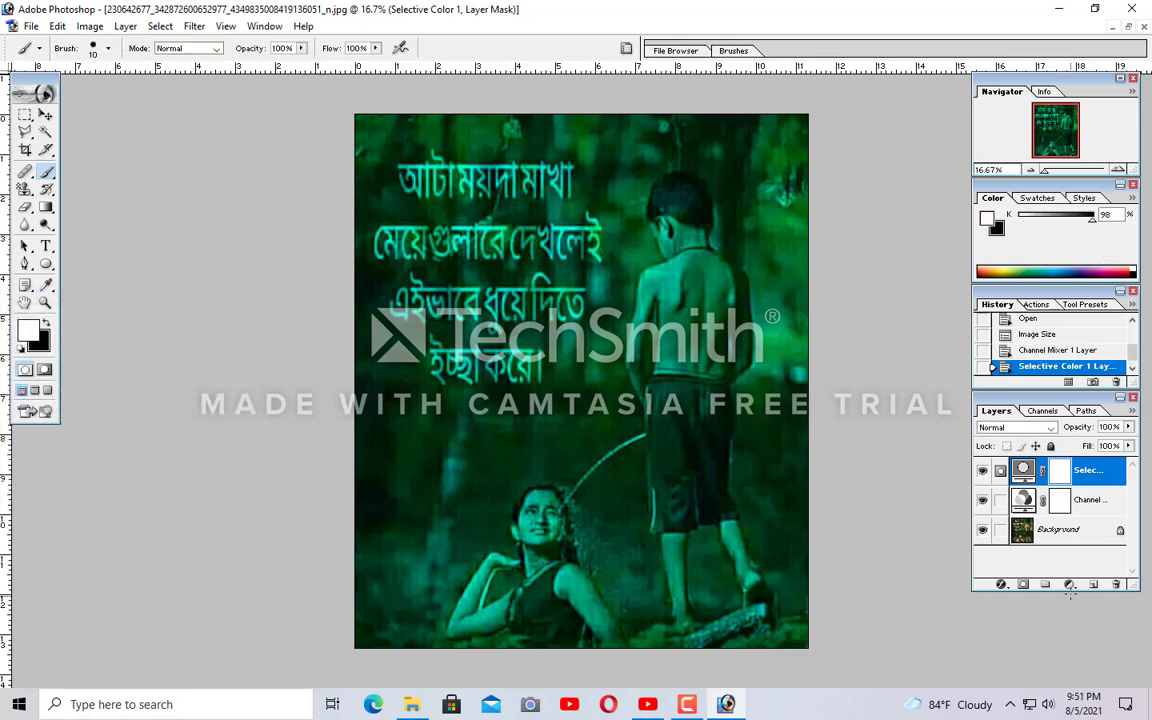
Step: Add a Hue/Saturation layer with Hue +180 and Saturation -98 for a near-grayscale look
click(1069, 585)
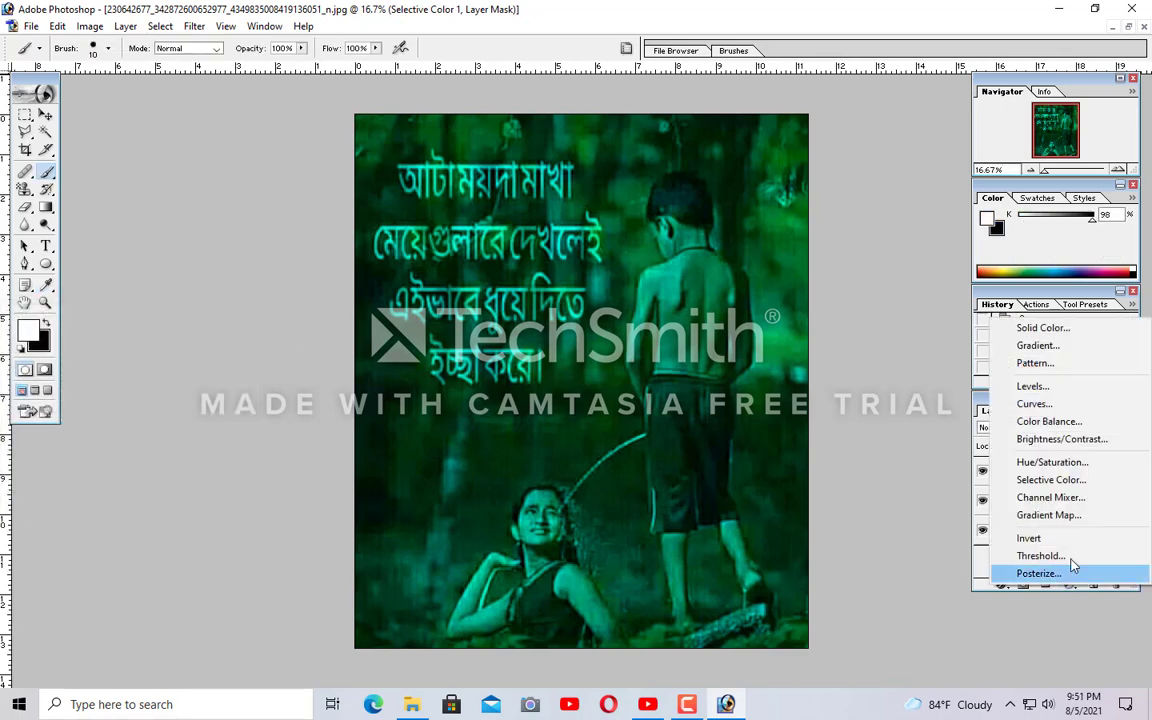
click(1077, 465)
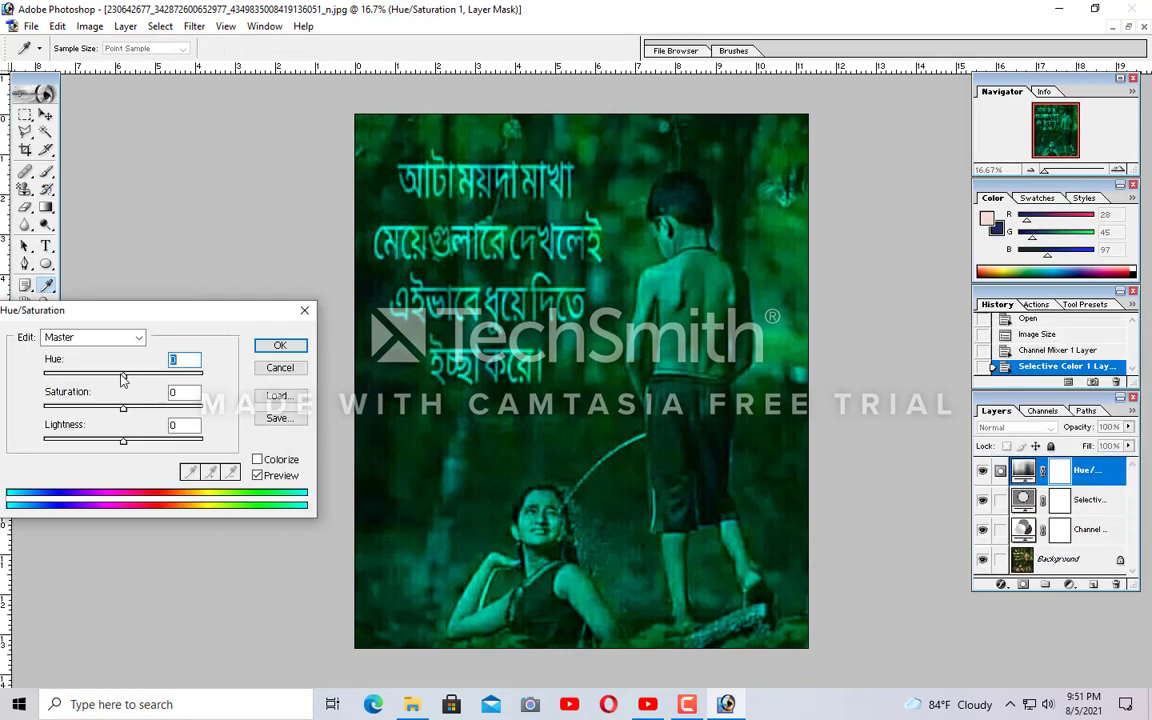
drag(122, 374, 35, 375)
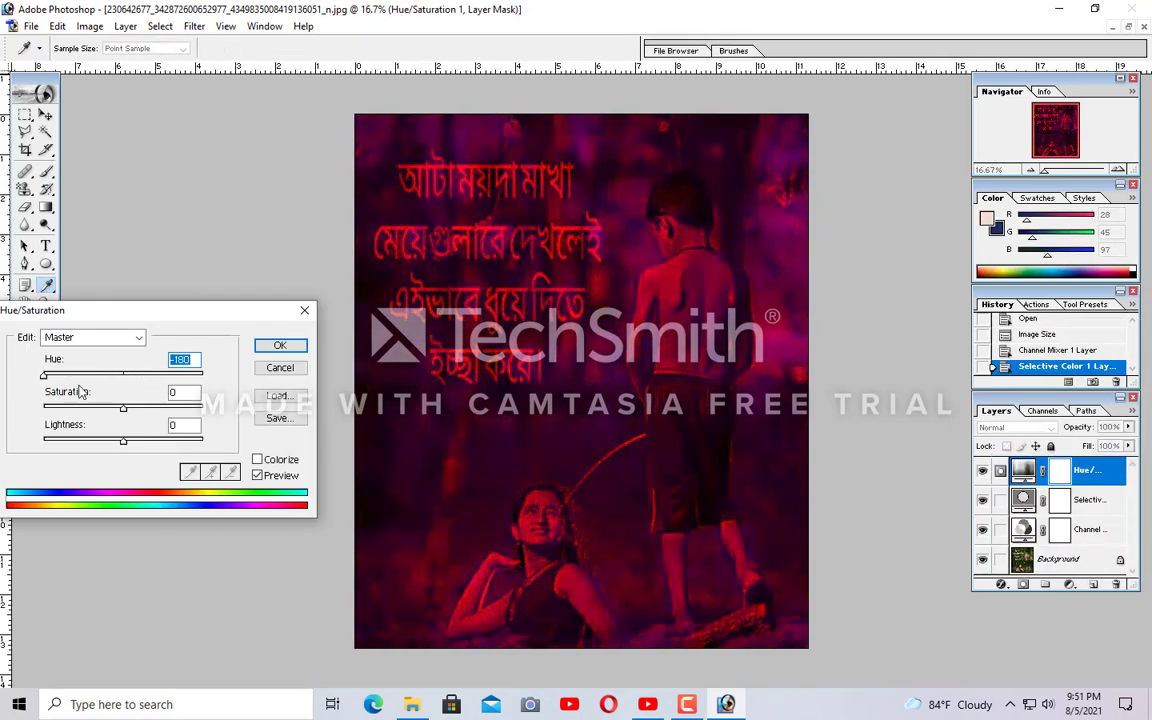
drag(124, 410, 44, 409)
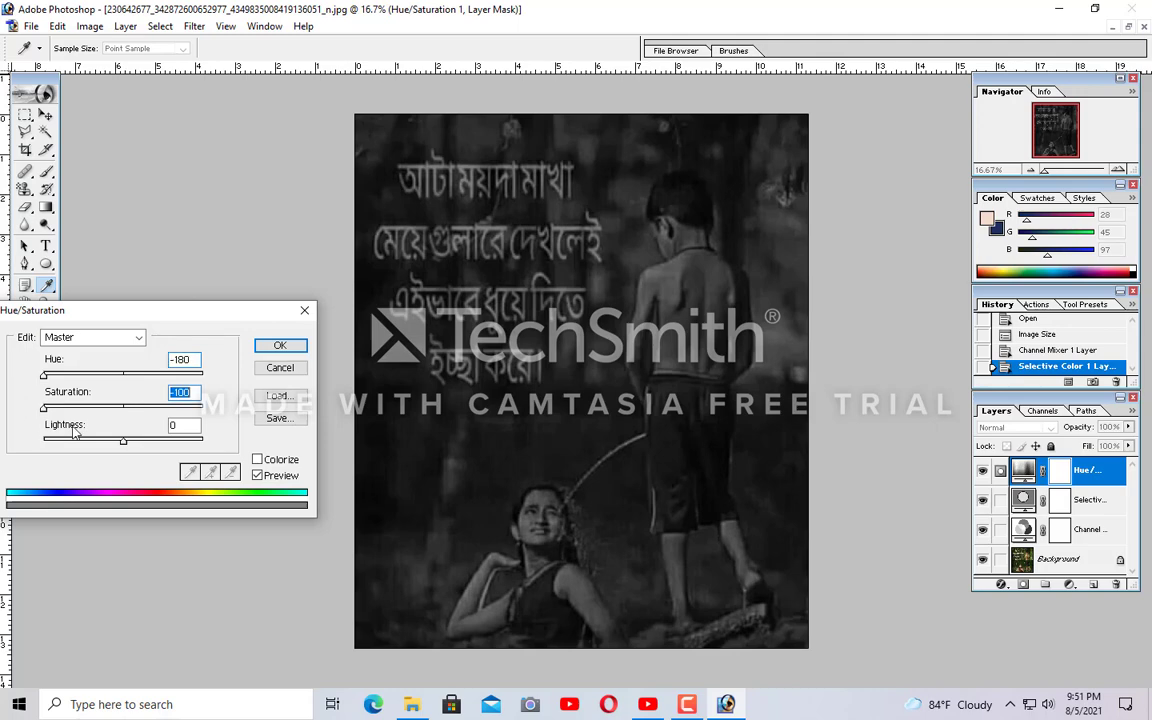
drag(44, 409, 160, 409)
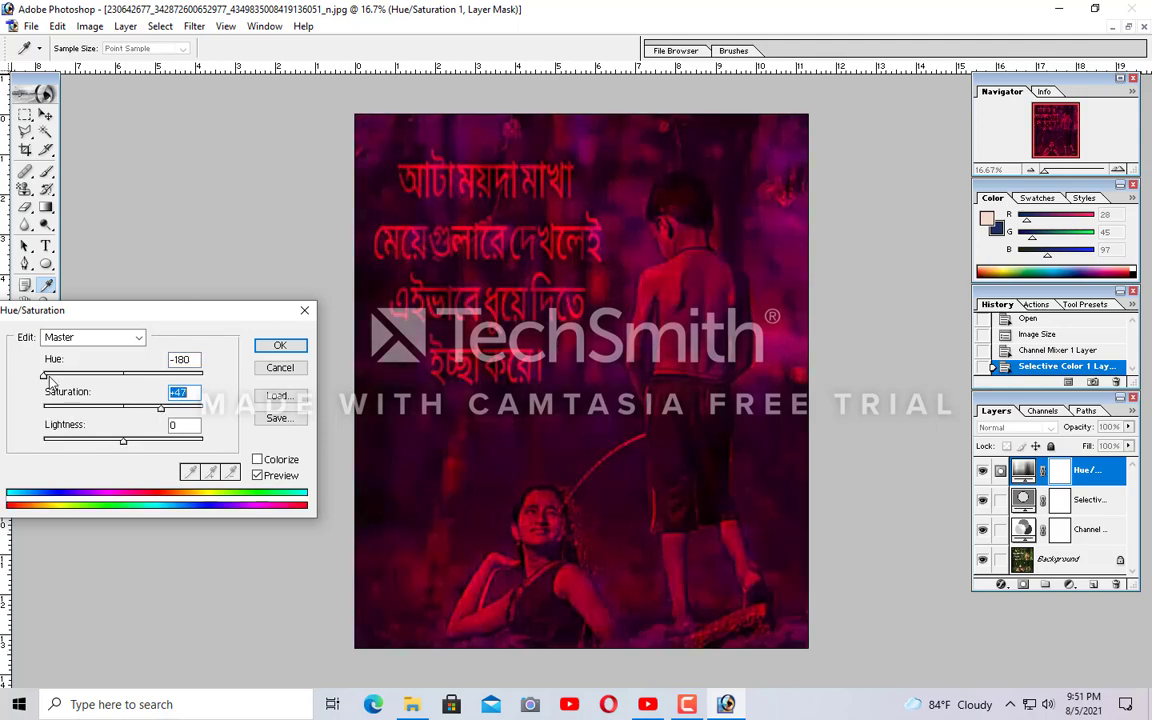
mouse_move(44, 375)
mouse_down()
mouse_move(203, 385)
mouse_move(44, 376)
mouse_up()
mouse_move(160, 408)
mouse_down()
mouse_move(43, 408)
mouse_move(203, 376)
mouse_up()
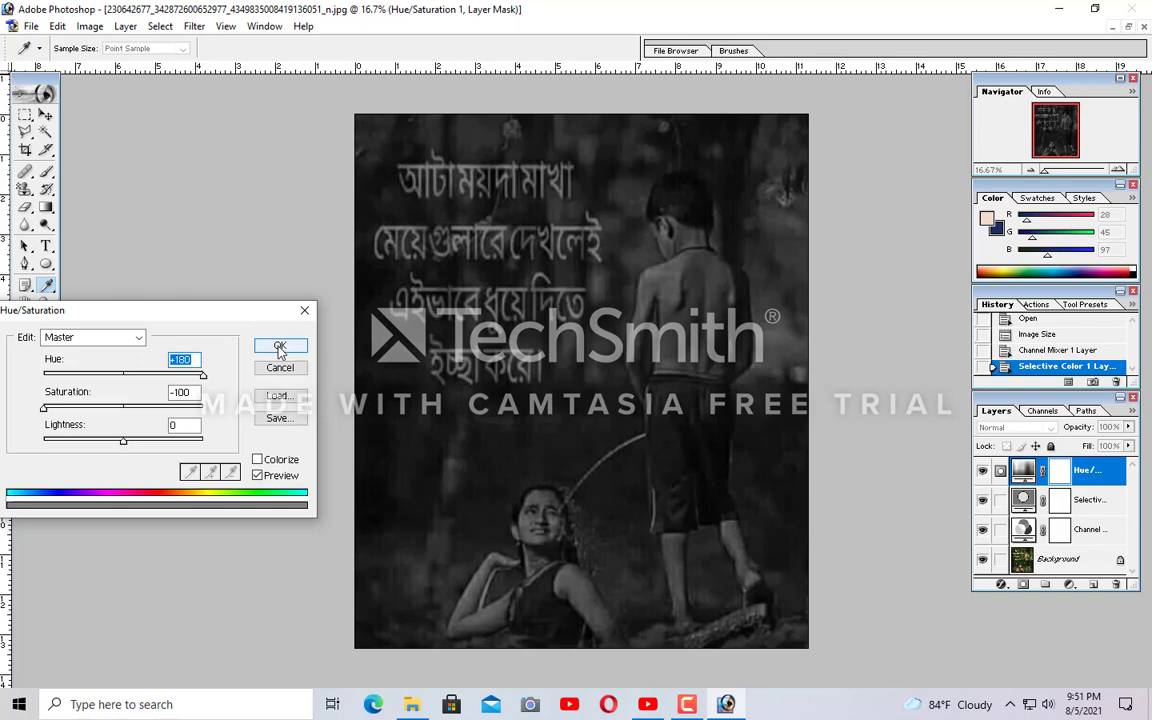
drag(203, 376, 197, 378)
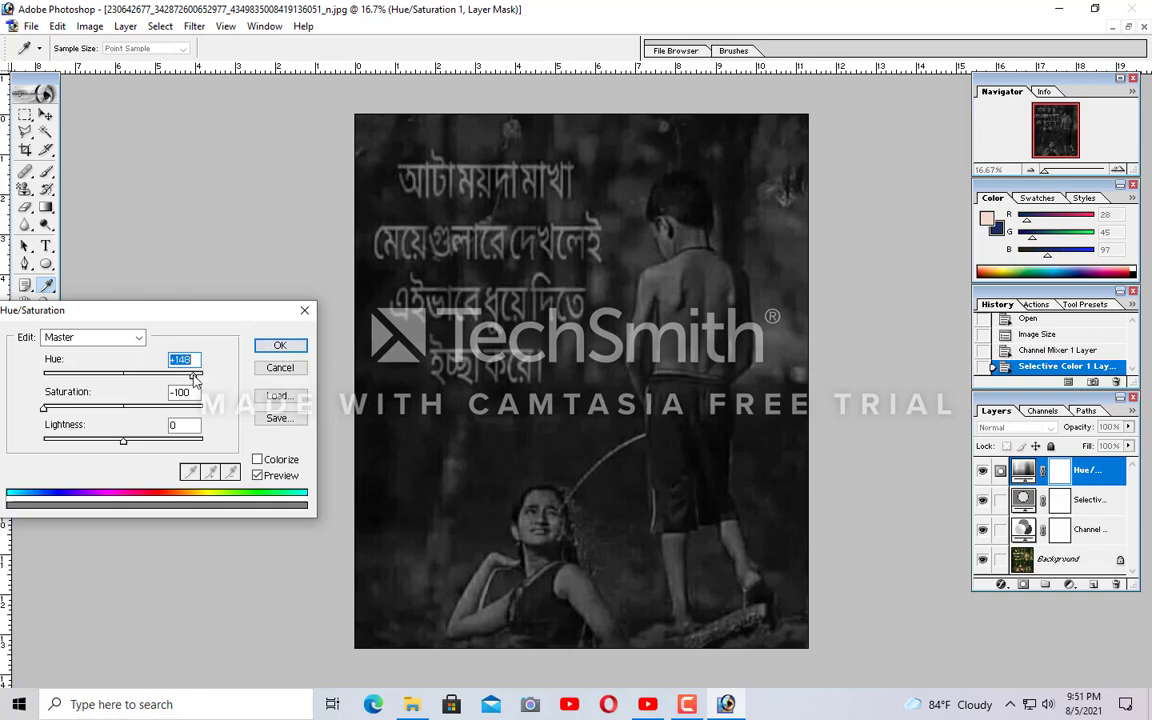
click(53, 410)
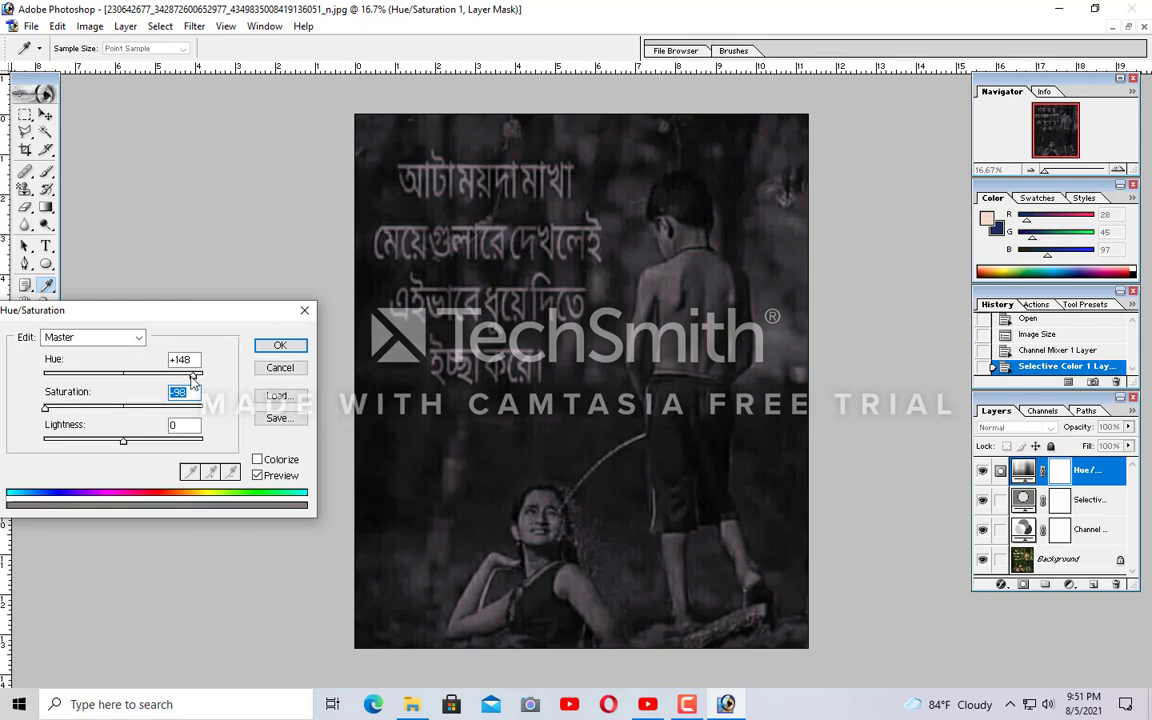
drag(193, 378, 223, 381)
click(293, 348)
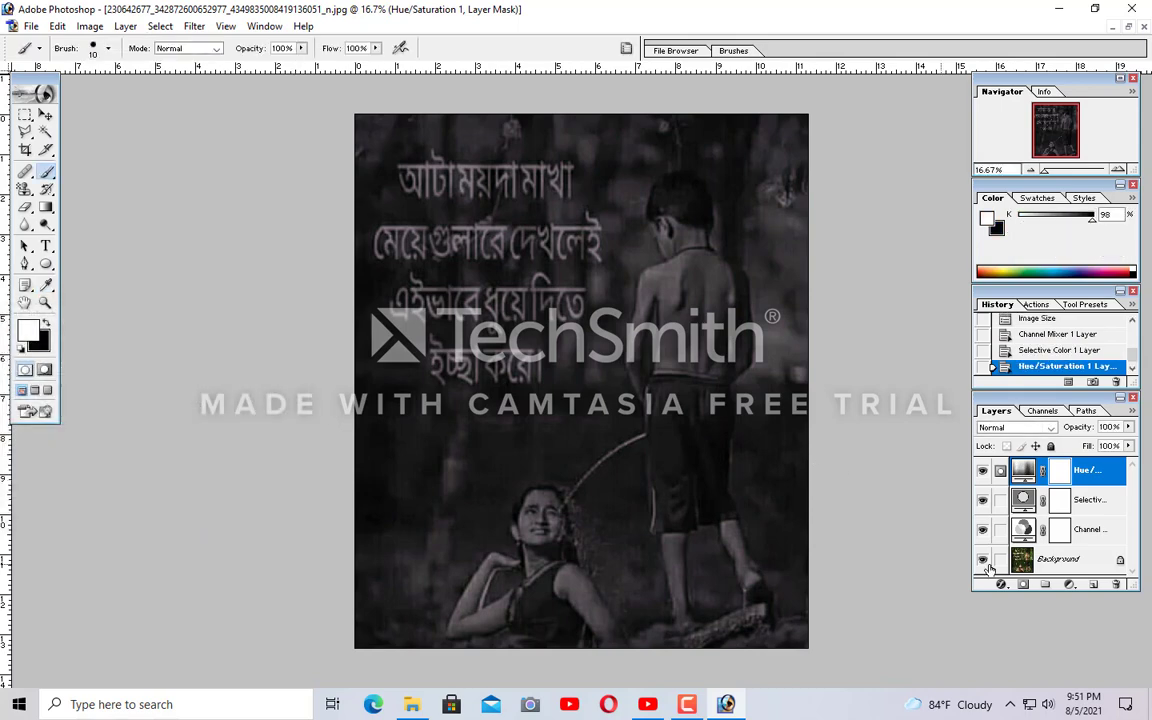
key(ctrl+0)
Step: Merge all visible adjustment layers into the Background layer with Shift+Ctrl+E
click(1074, 562)
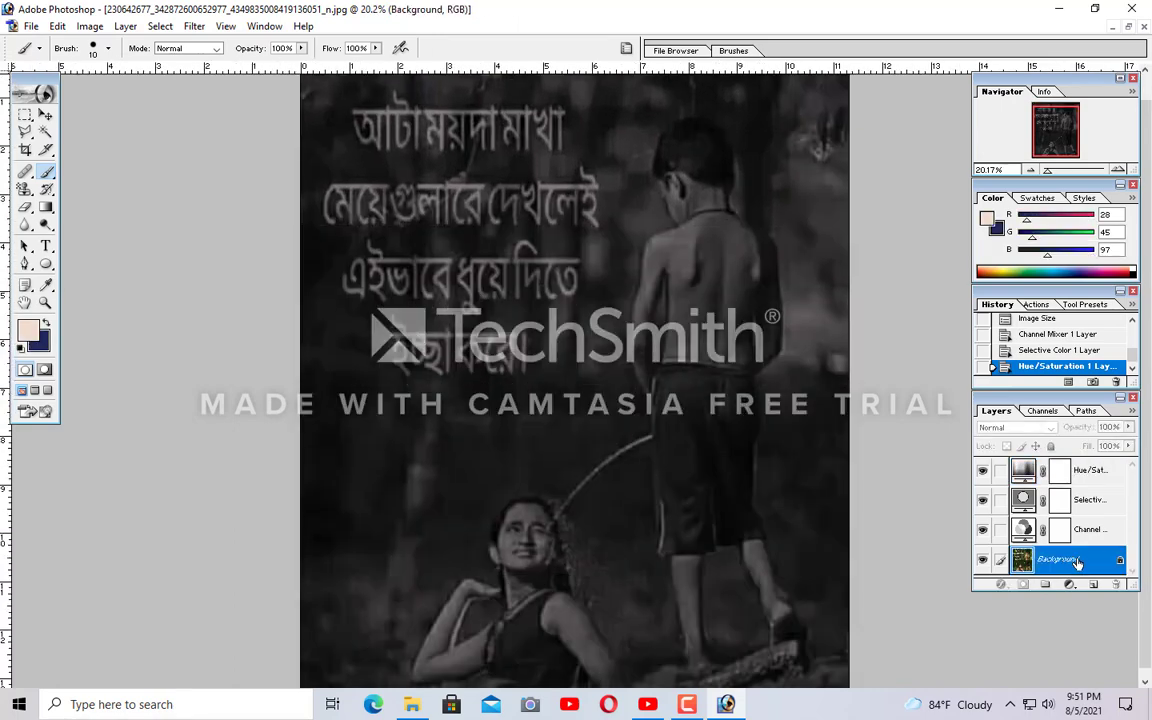
key(ctrl+shift+e)
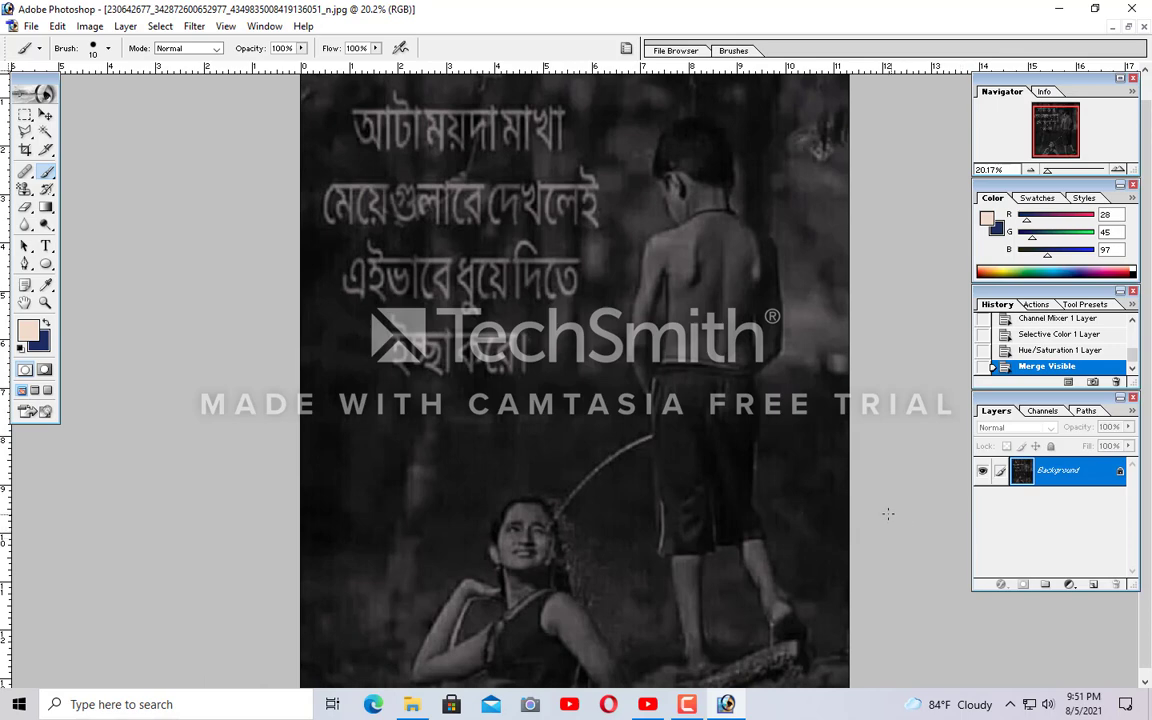
key(ctrl+minus)
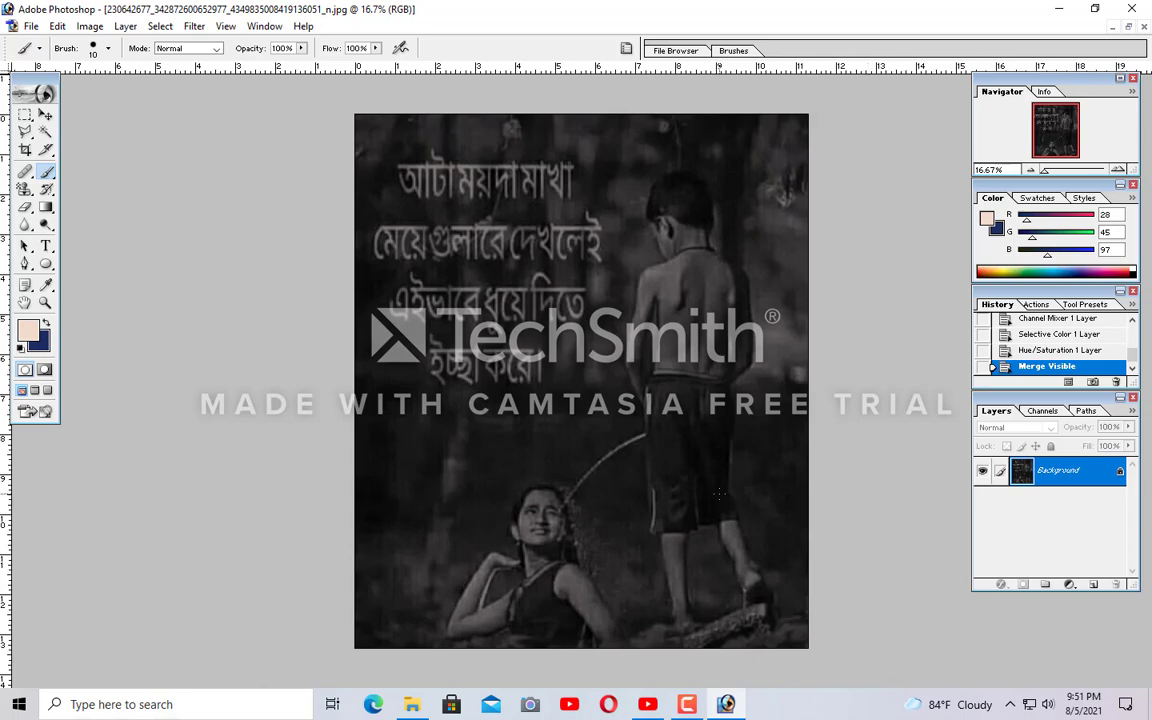
key(m)
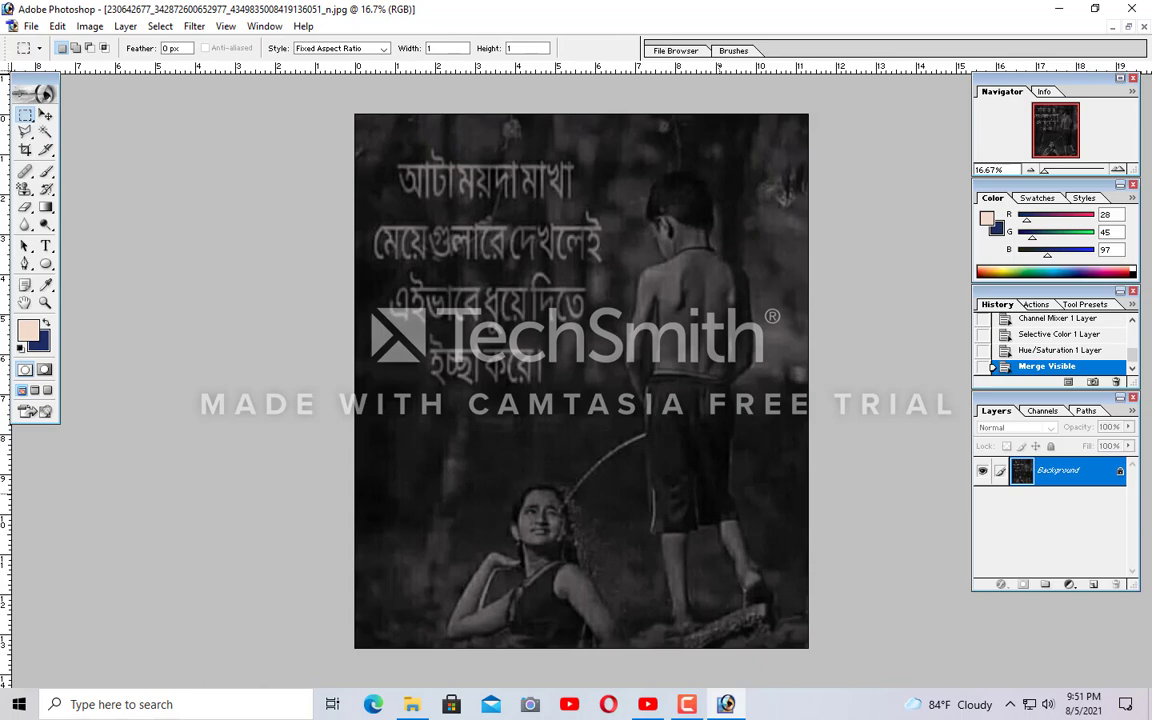
Step: Apply Levels with input values 0, 1.20 and 163 to brighten the photo
key(ctrl+l)
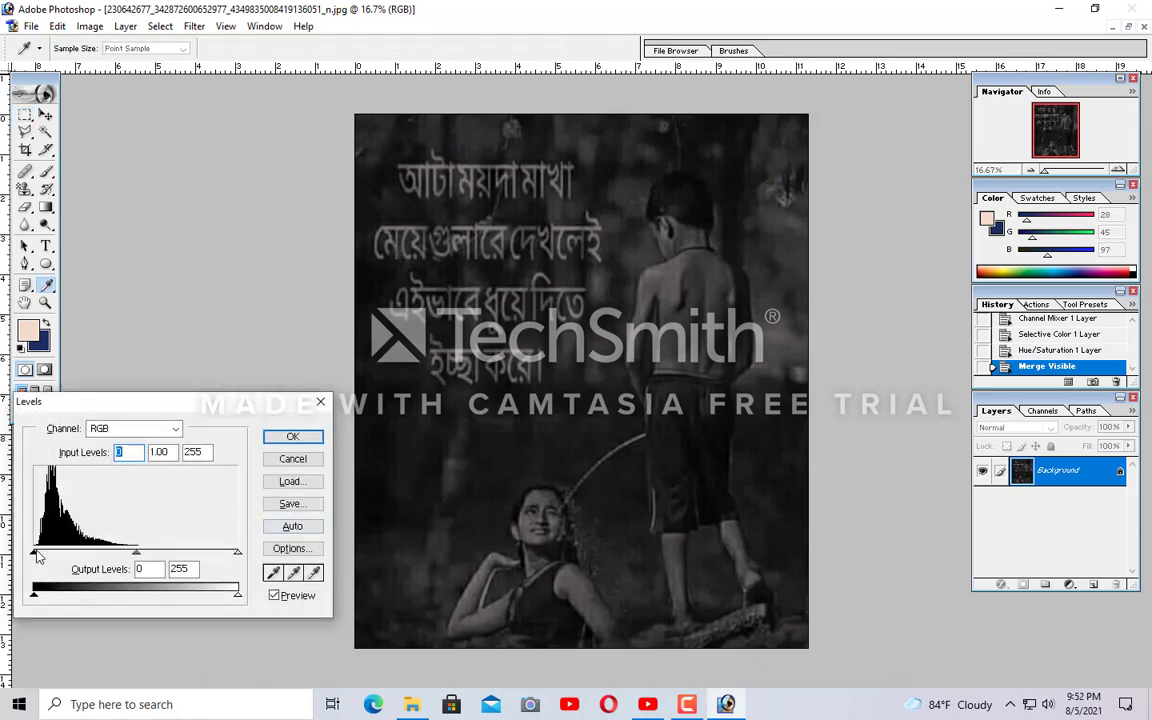
drag(35, 552, 34, 552)
mouse_move(237, 553)
mouse_down()
mouse_move(64, 553)
mouse_move(84, 553)
mouse_move(93, 570)
mouse_up()
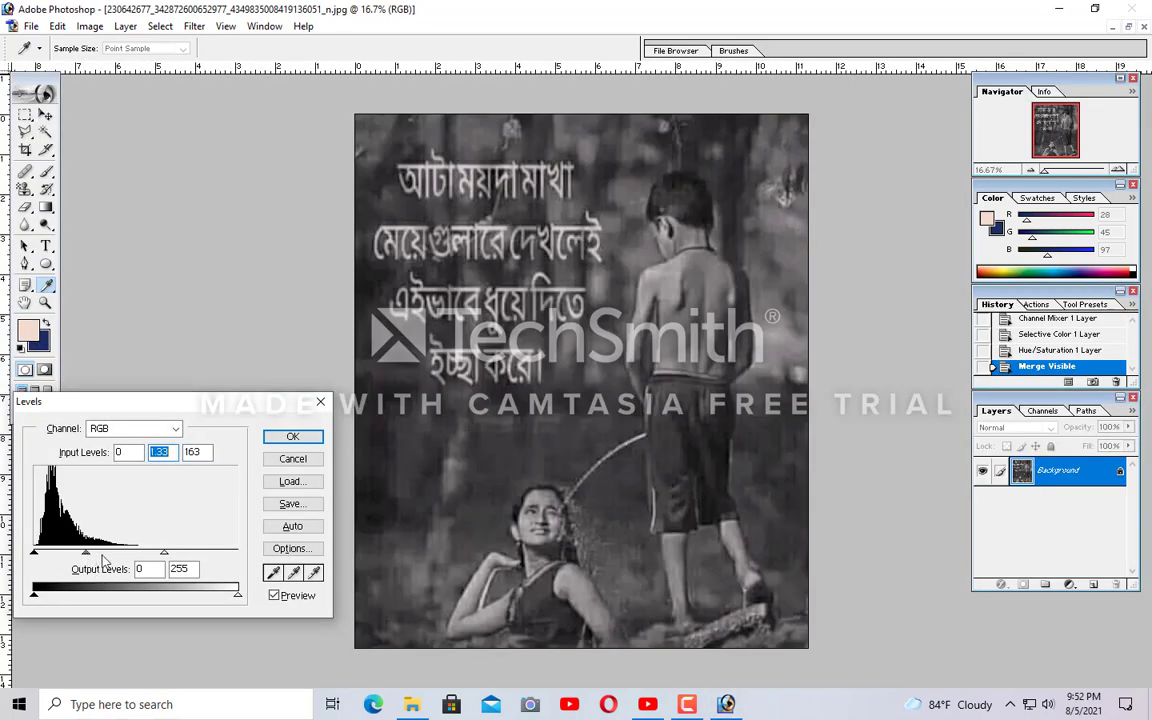
drag(90, 555, 90, 553)
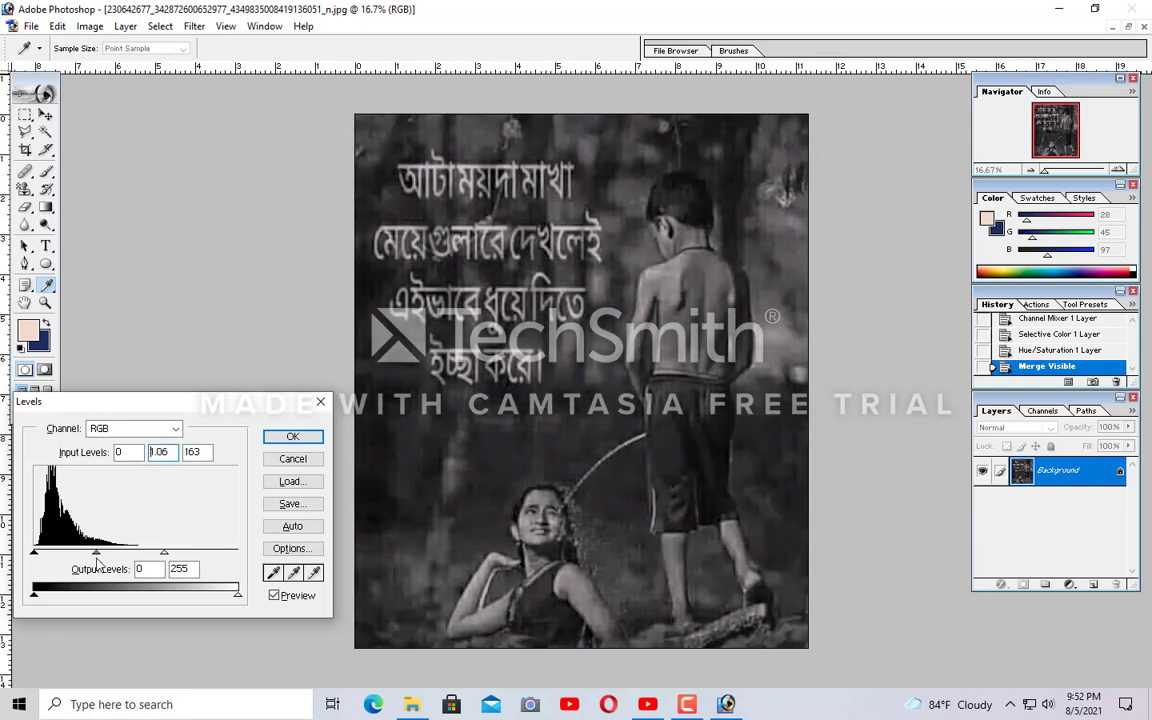
click(292, 437)
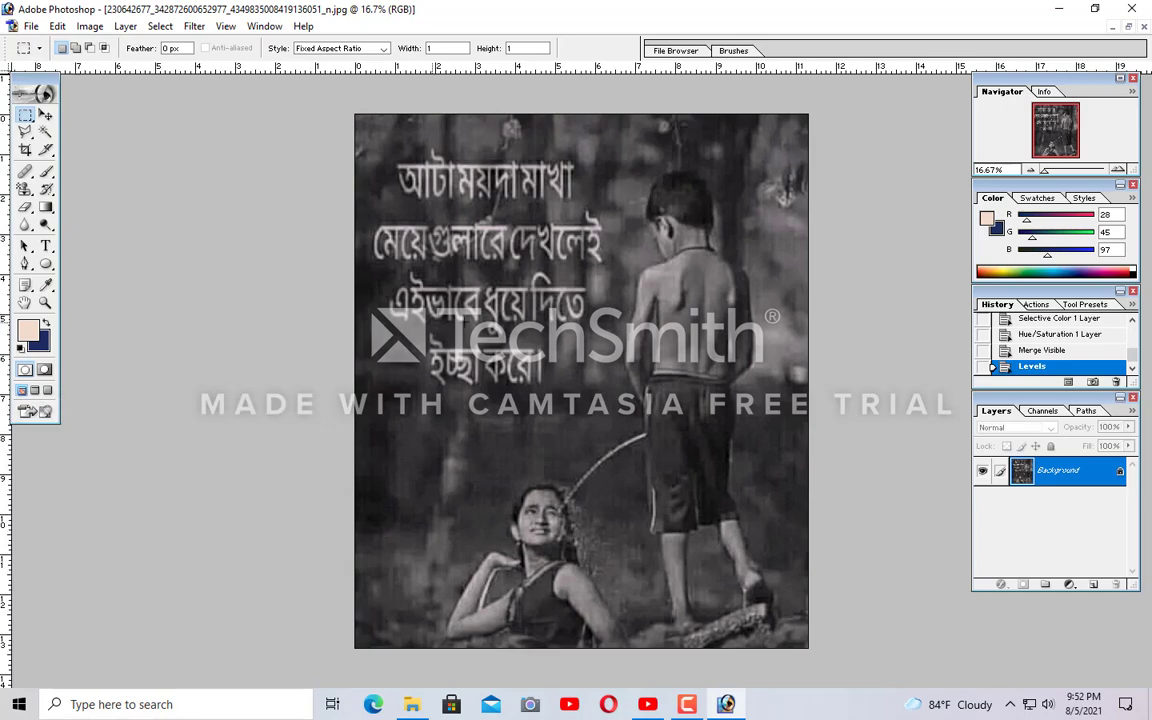
Step: Open the transparent SAKIB logo PNG alongside the floating photo window
click(1129, 28)
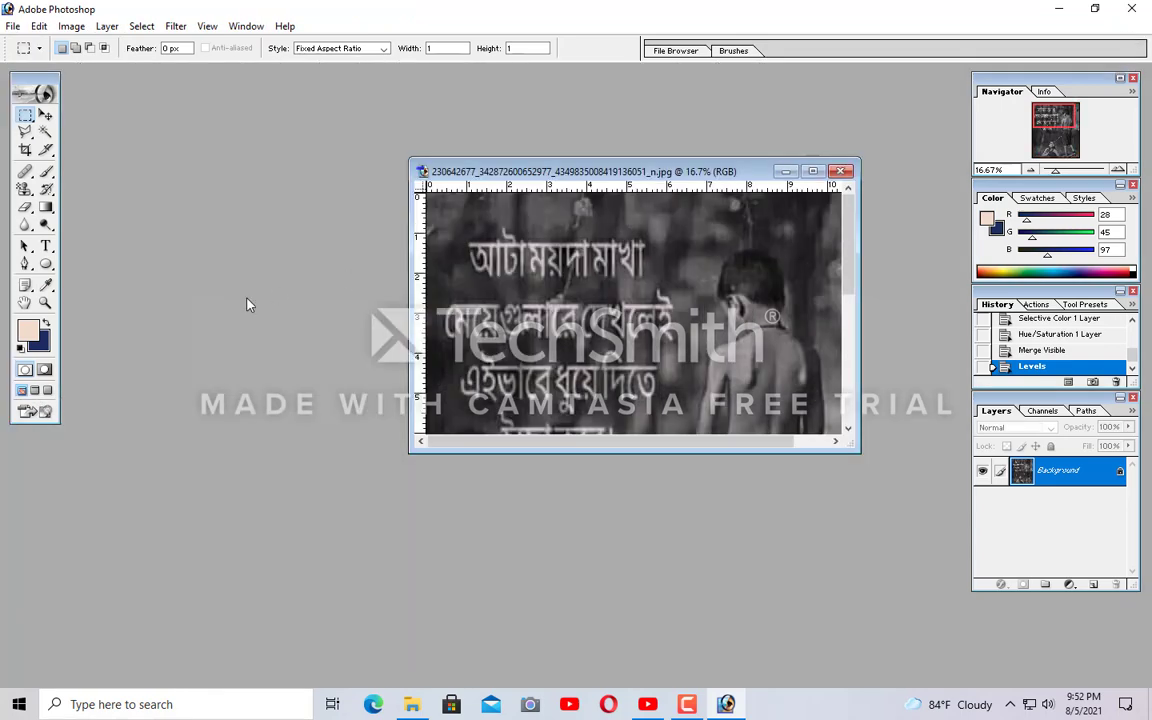
double_click(204, 264)
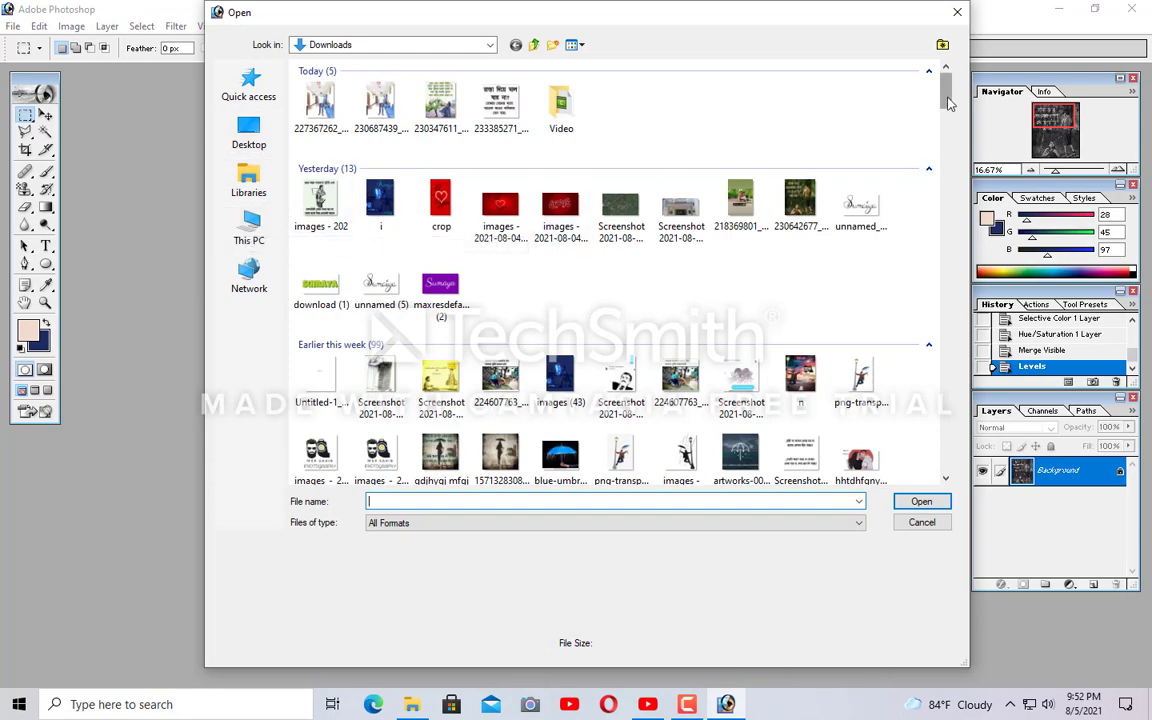
drag(948, 104, 952, 126)
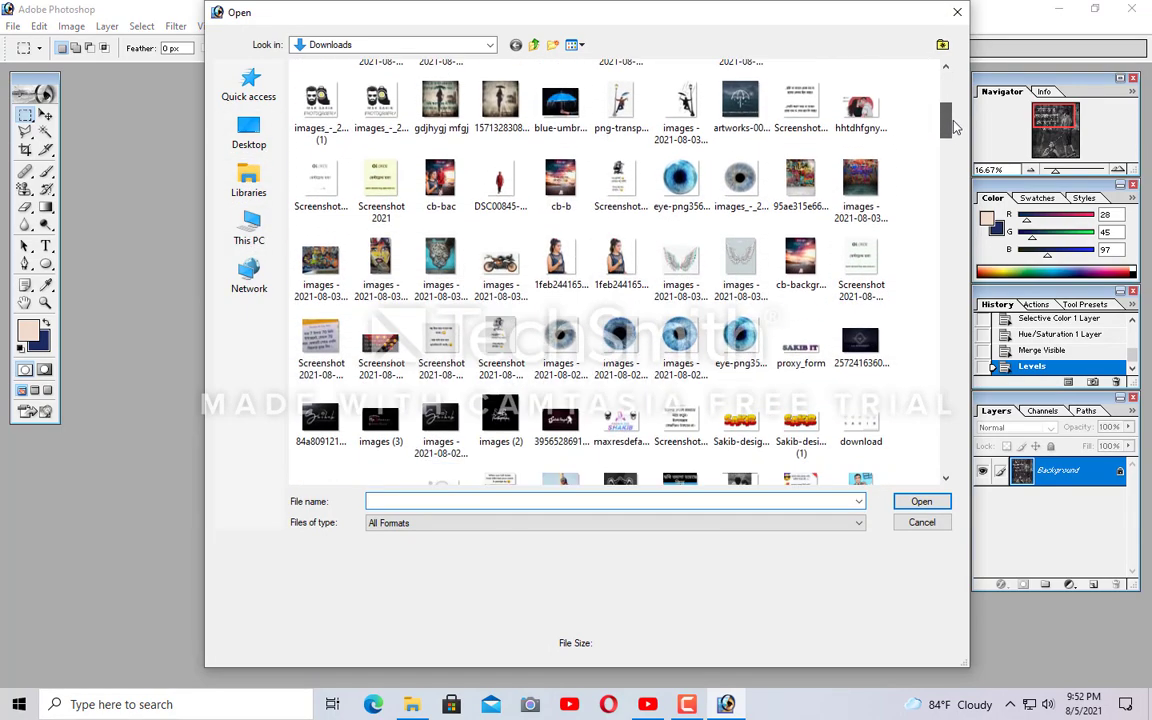
drag(952, 126, 950, 160)
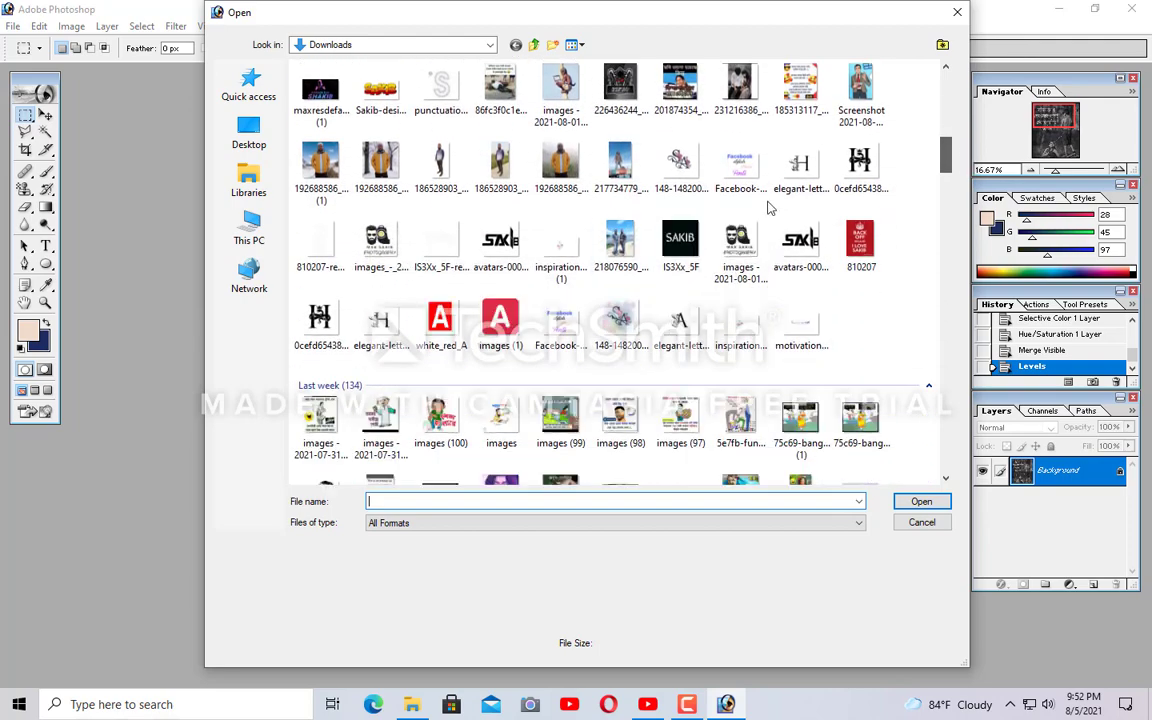
click(500, 240)
click(920, 502)
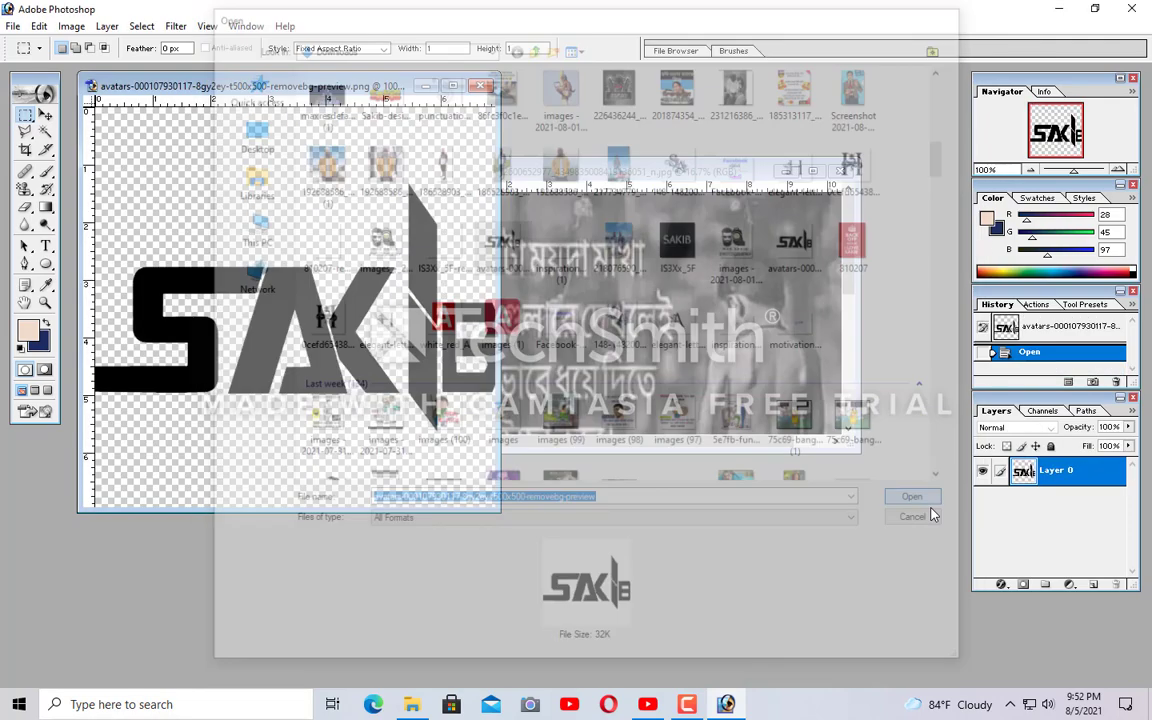
Step: Drag the logo into the forest photo as Layer 1, close the PNG, and maximize the photo
click(45, 116)
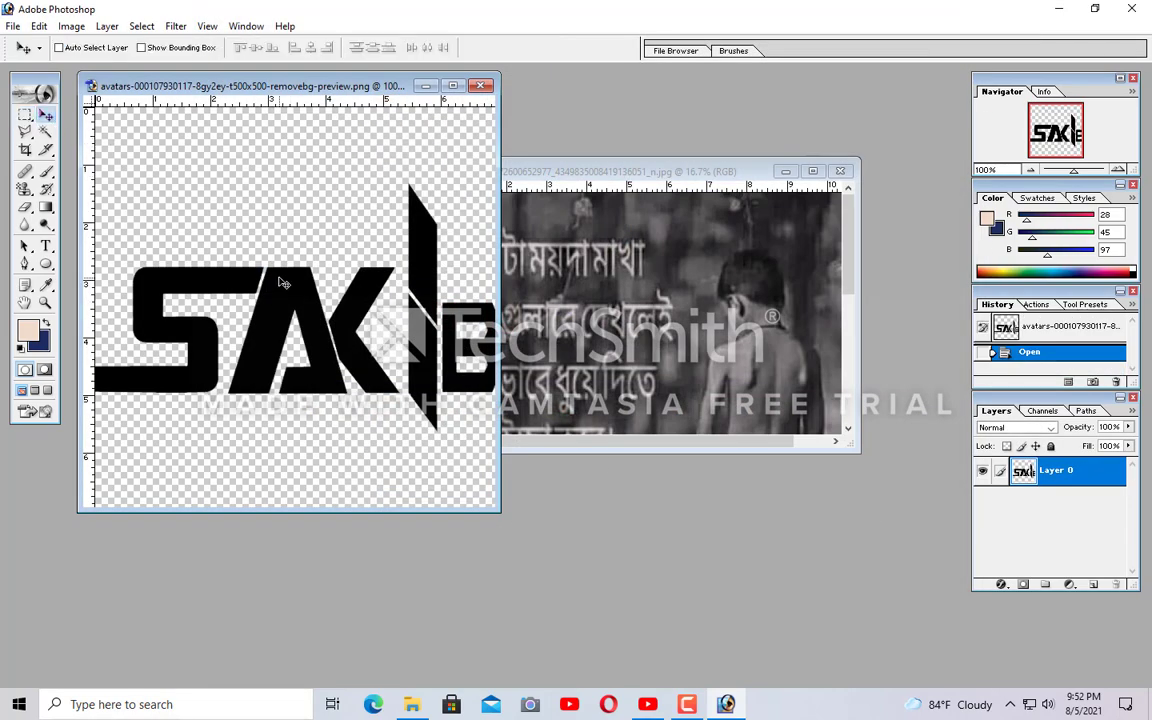
drag(255, 255, 718, 330)
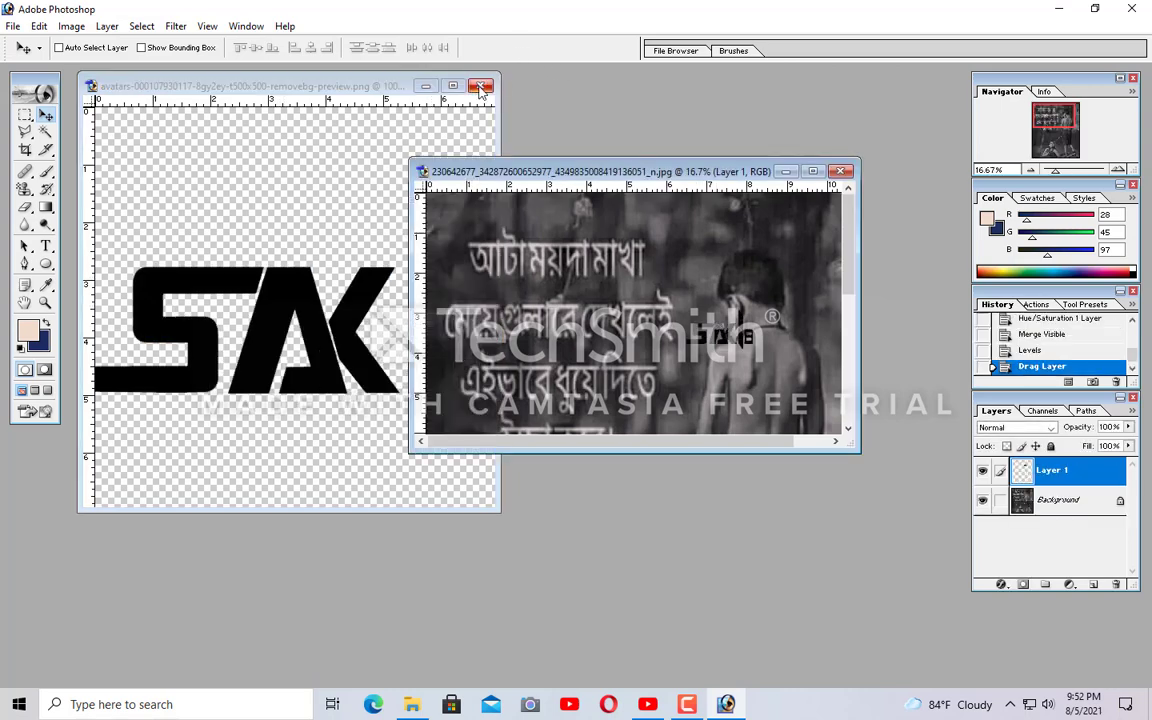
click(480, 85)
click(812, 172)
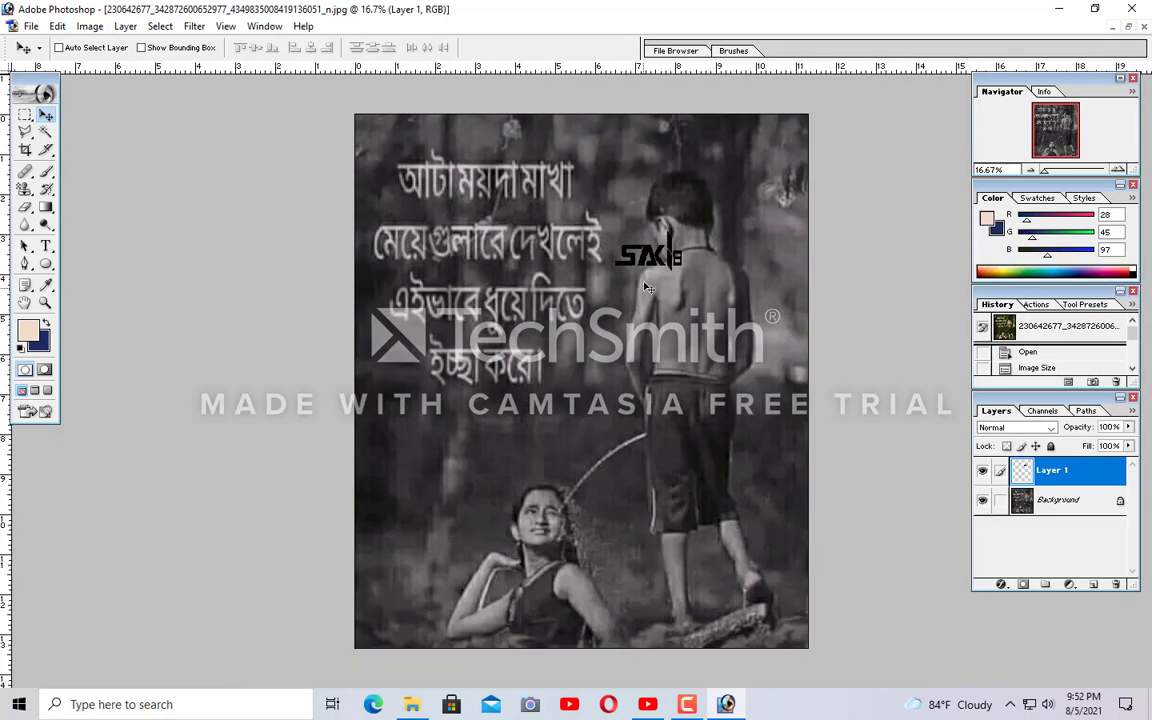
Step: Free-transform the SAKIB logo, scaling it down and nudging it into the top-right corner
key(ctrl+t)
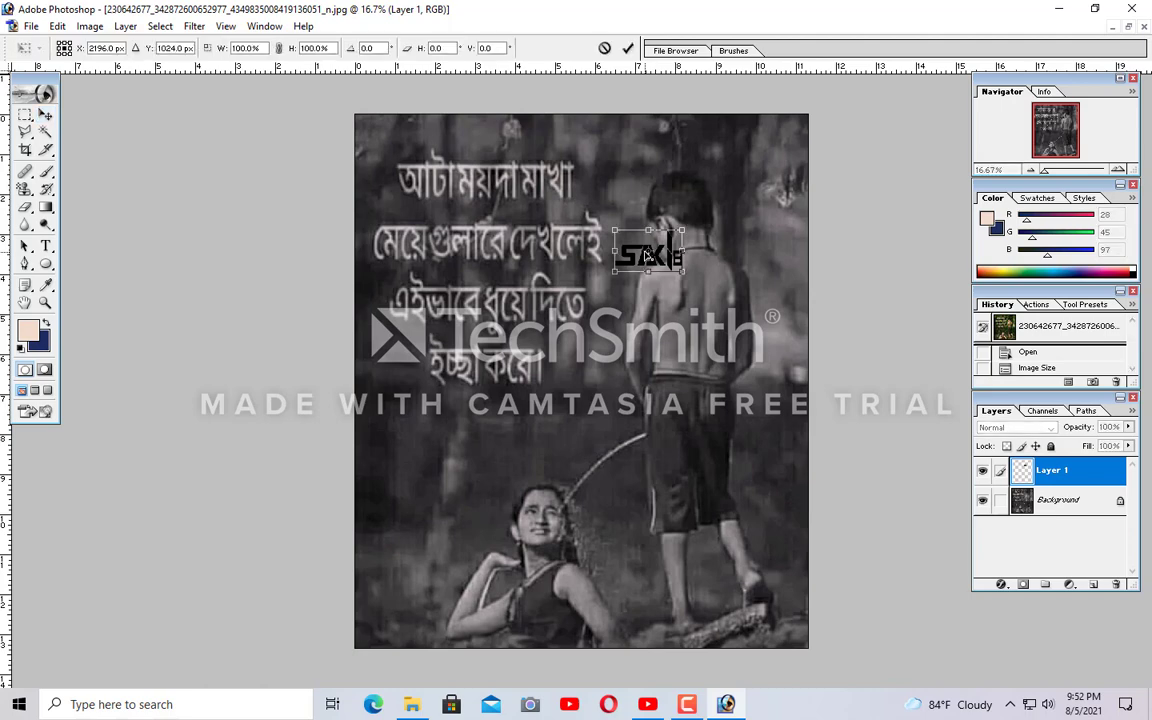
mouse_move(615, 250)
mouse_down()
mouse_move(634, 250)
mouse_move(584, 291)
mouse_up()
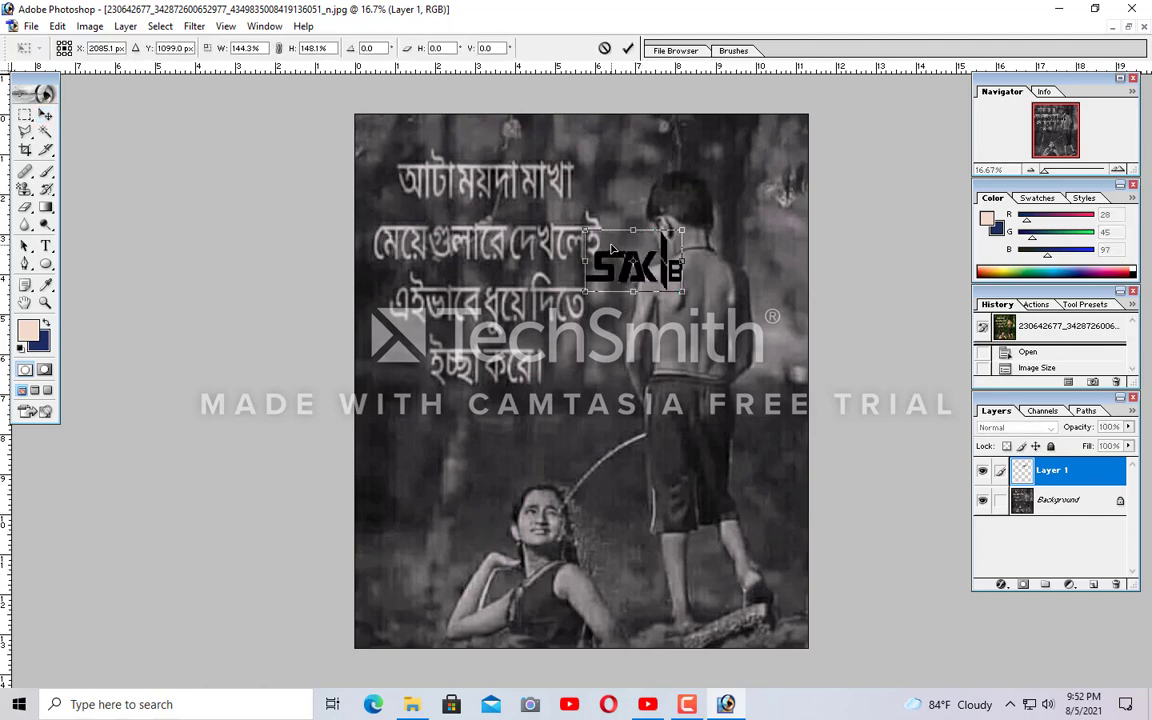
mouse_move(612, 248)
mouse_down()
mouse_move(743, 149)
mouse_move(743, 123)
mouse_up()
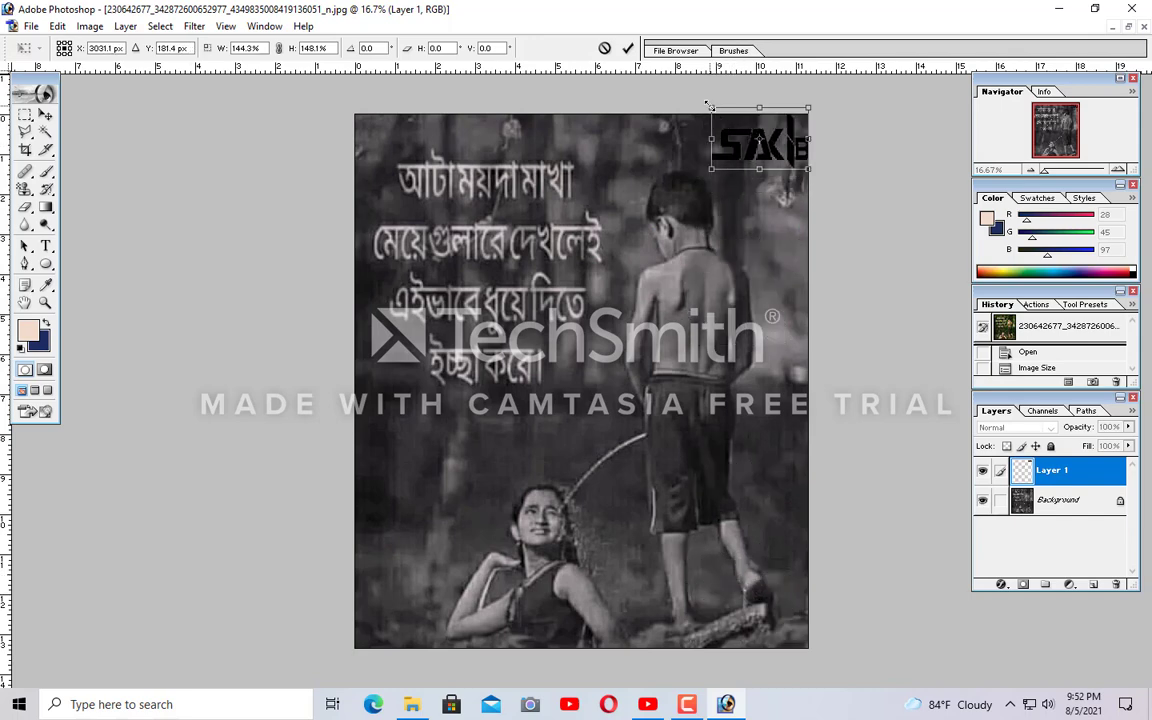
drag(708, 104, 743, 138)
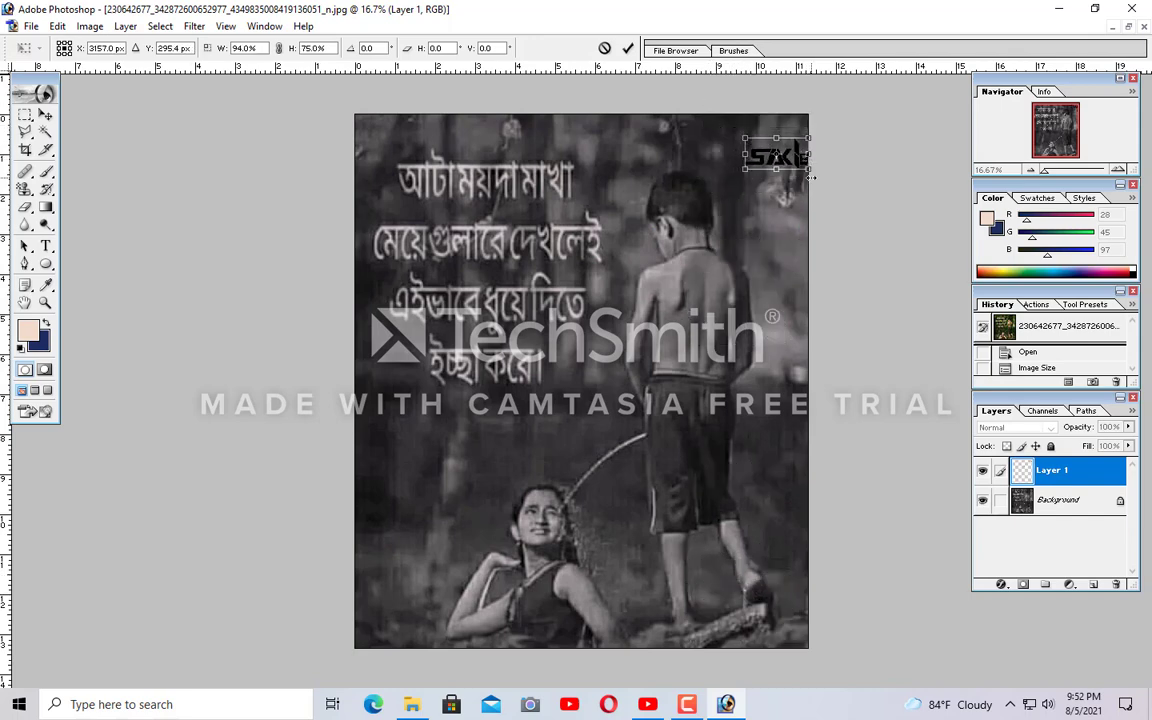
key(Up)
key(Up)
key(Up)
key(Up)
key(Up)
key(Up)
key(Up)
key(Up)
key(Up)
key(Up)
key(Up)
key(Up)
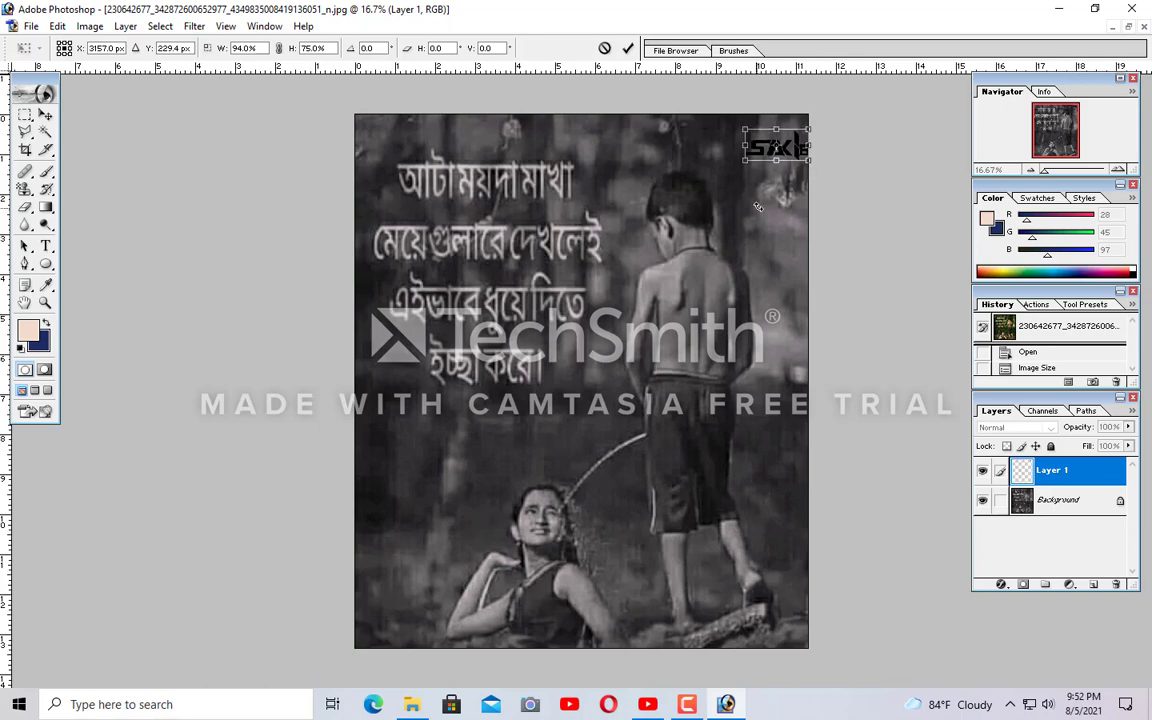
key(Up)
key(Up)
key(Up)
key(Up)
key(Up)
key(Up)
key(Up)
key(Up)
key(Up)
key(Up)
key(Up)
key(Up)
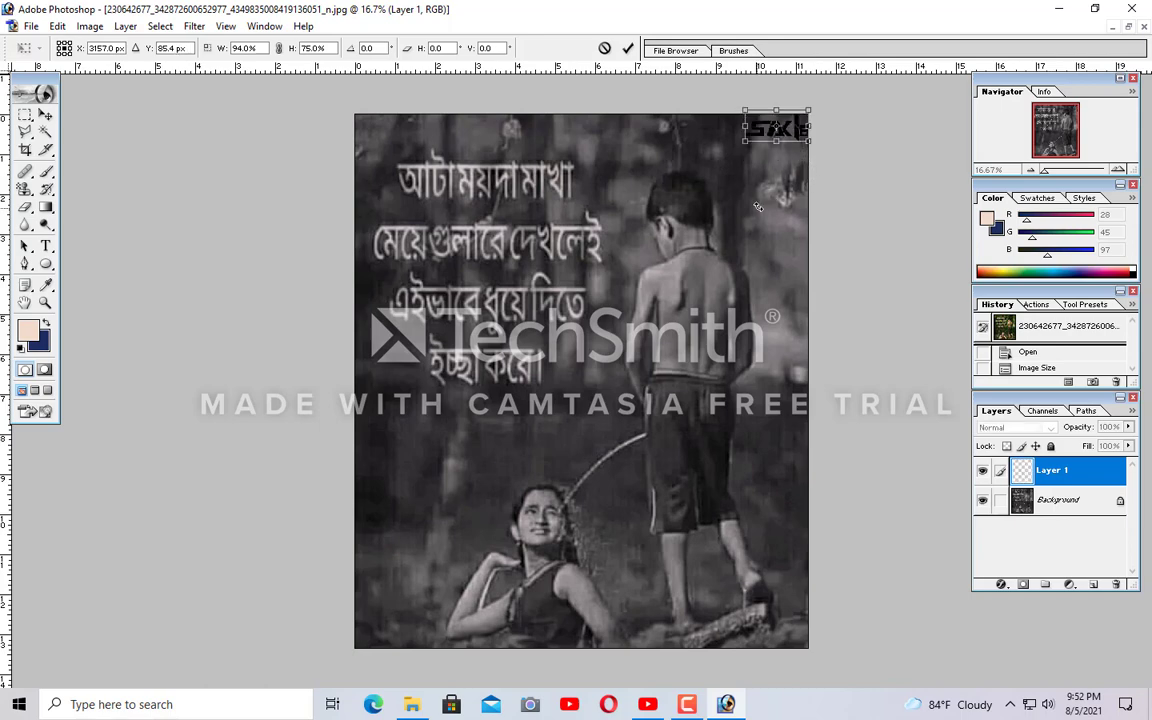
key(Down)
key(Down)
key(Down)
key(Down)
key(Down)
key(Down)
key(Left)
key(Left)
key(Left)
key(Left)
key(Left)
key(Left)
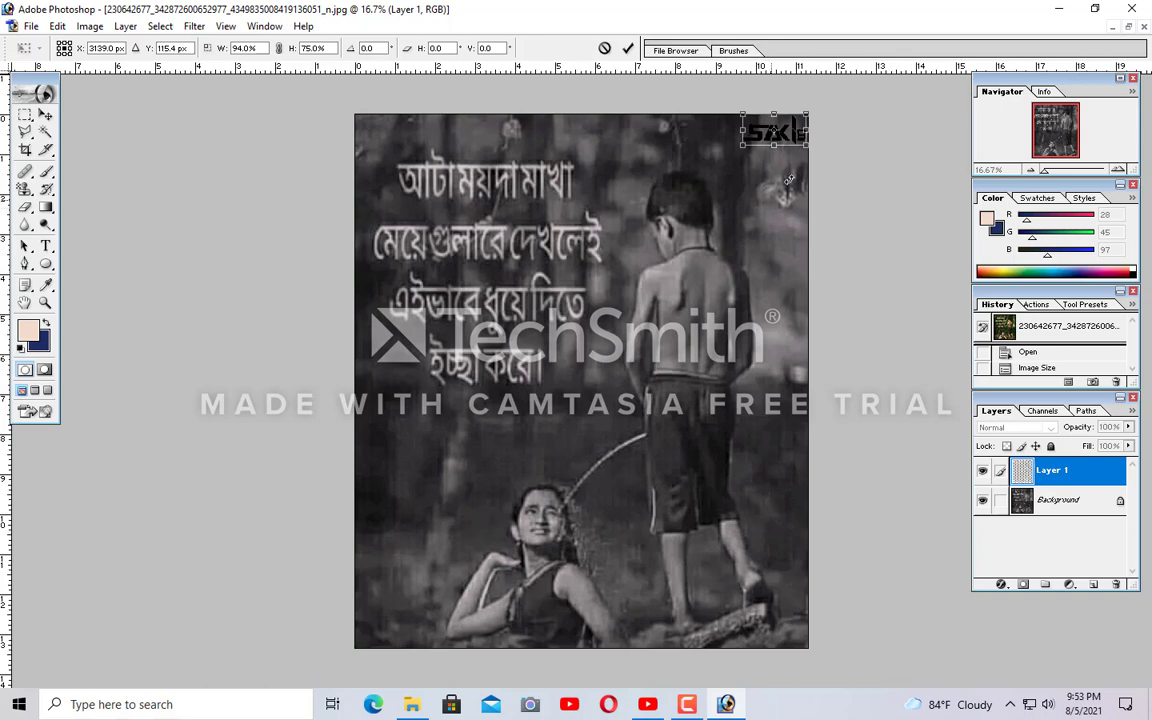
mouse_move(740, 151)
mouse_down()
mouse_move(762, 129)
mouse_move(749, 143)
mouse_up()
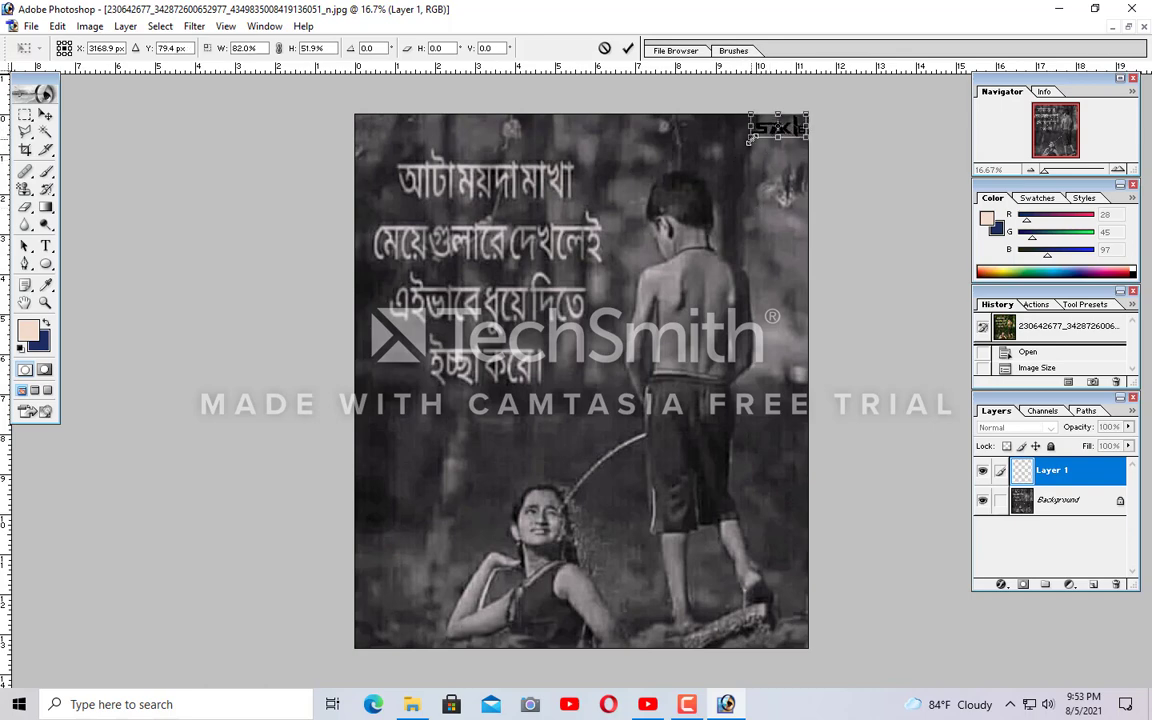
Step: Commit the shrunken SAKIB logo, nudge it up into the top-right corner, and dismiss an accidental Open dialog
click(628, 49)
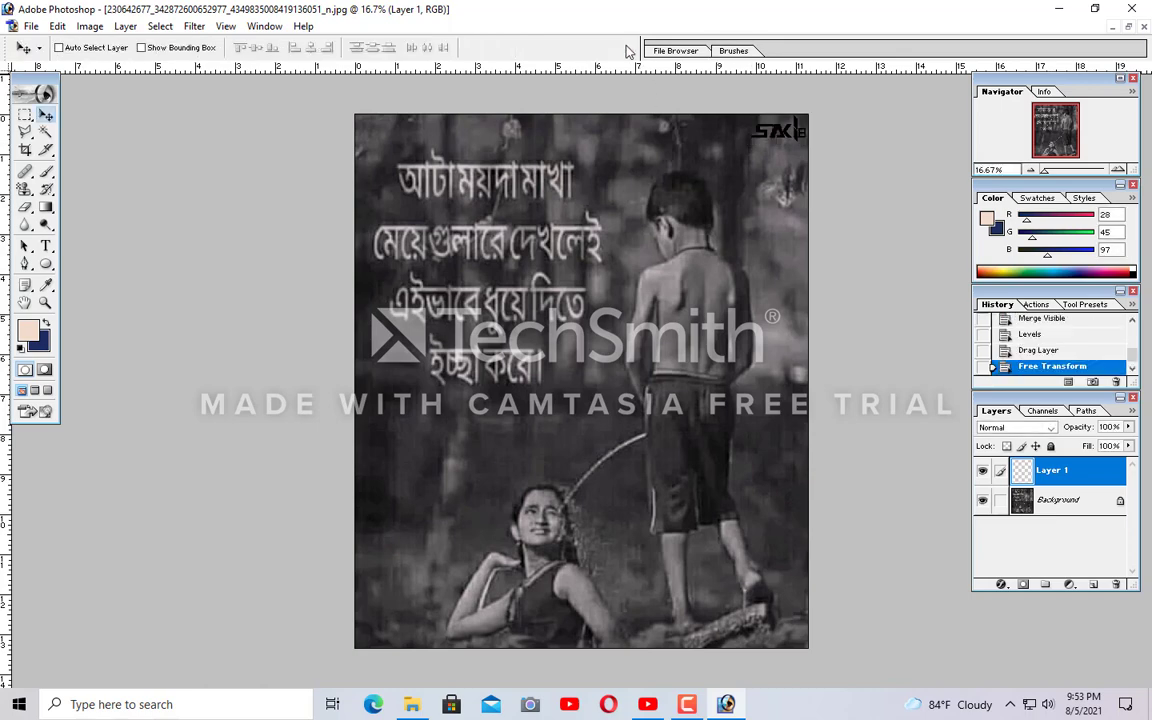
key(Up)
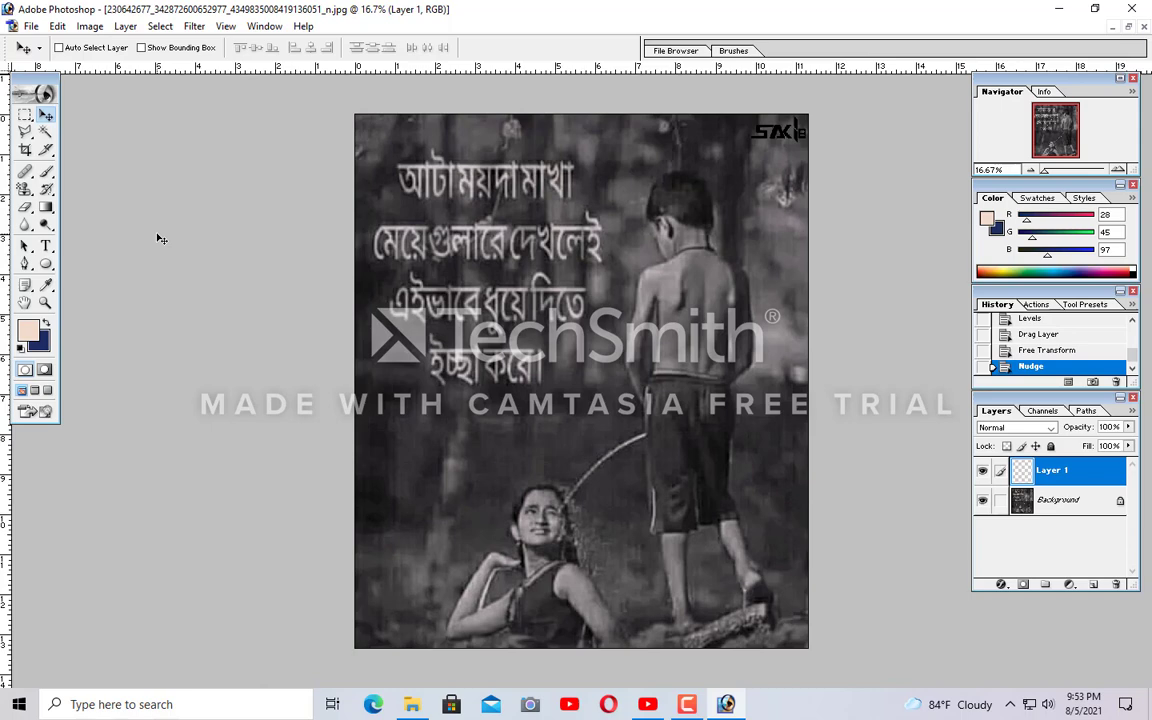
key(ctrl+o)
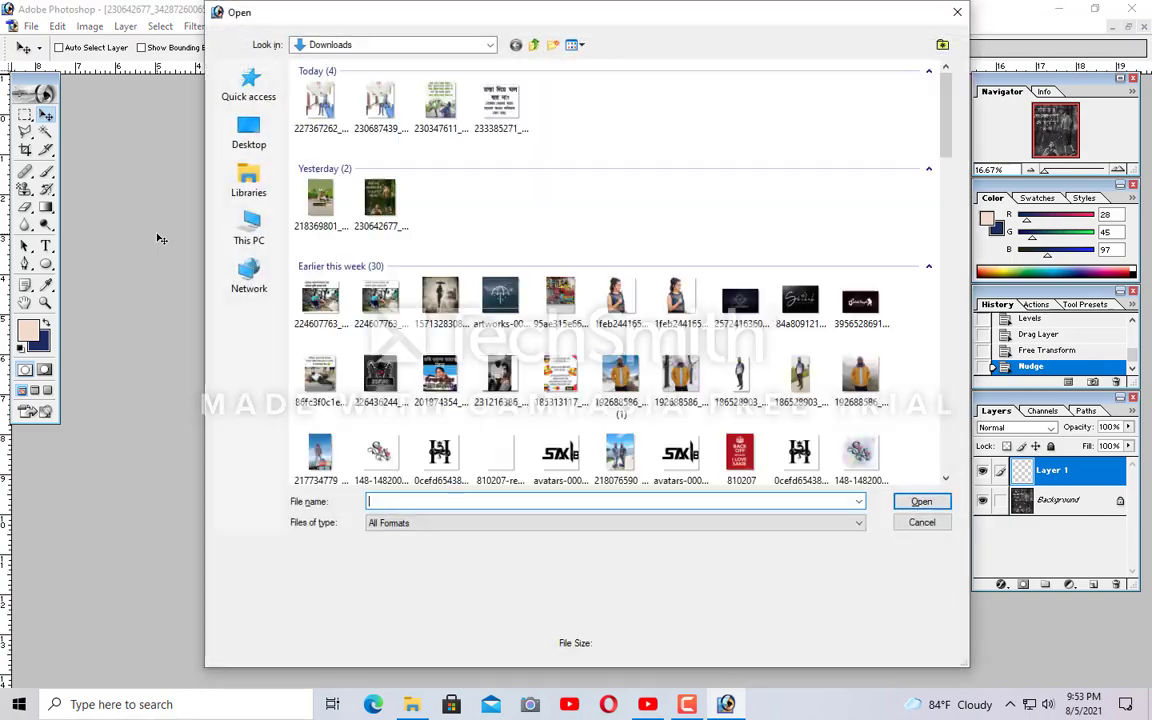
click(957, 12)
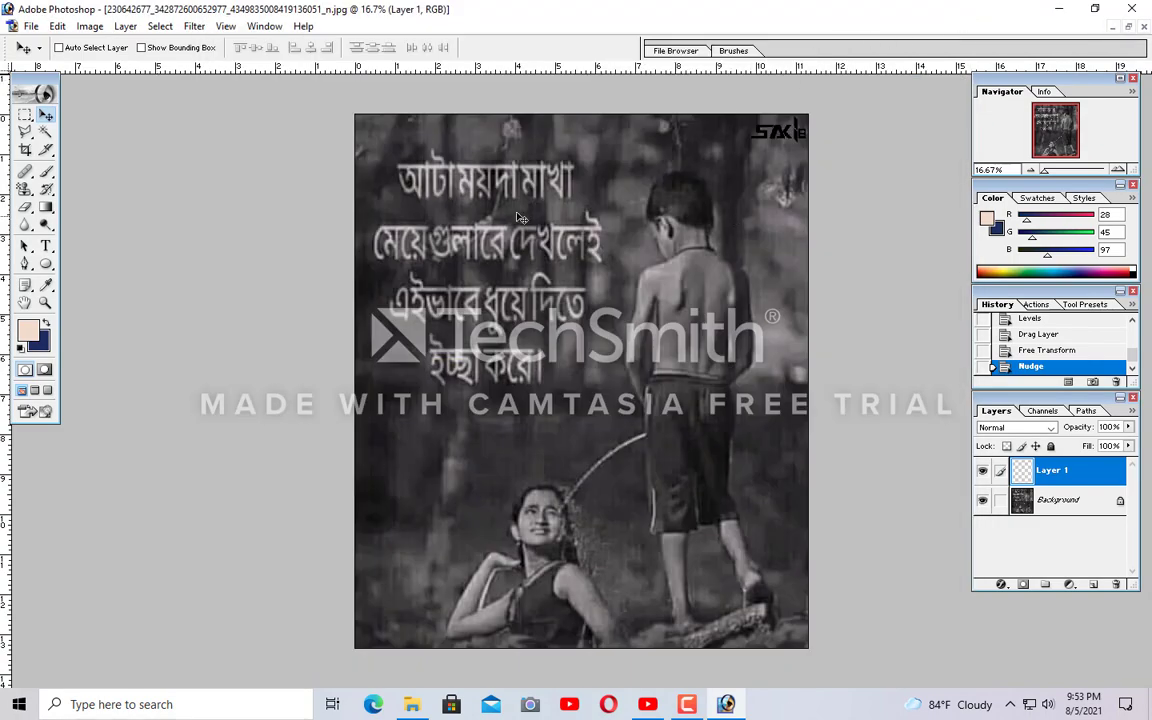
Step: Save a JPEG copy of the photo into the Edit folder on the Desktop
click(31, 27)
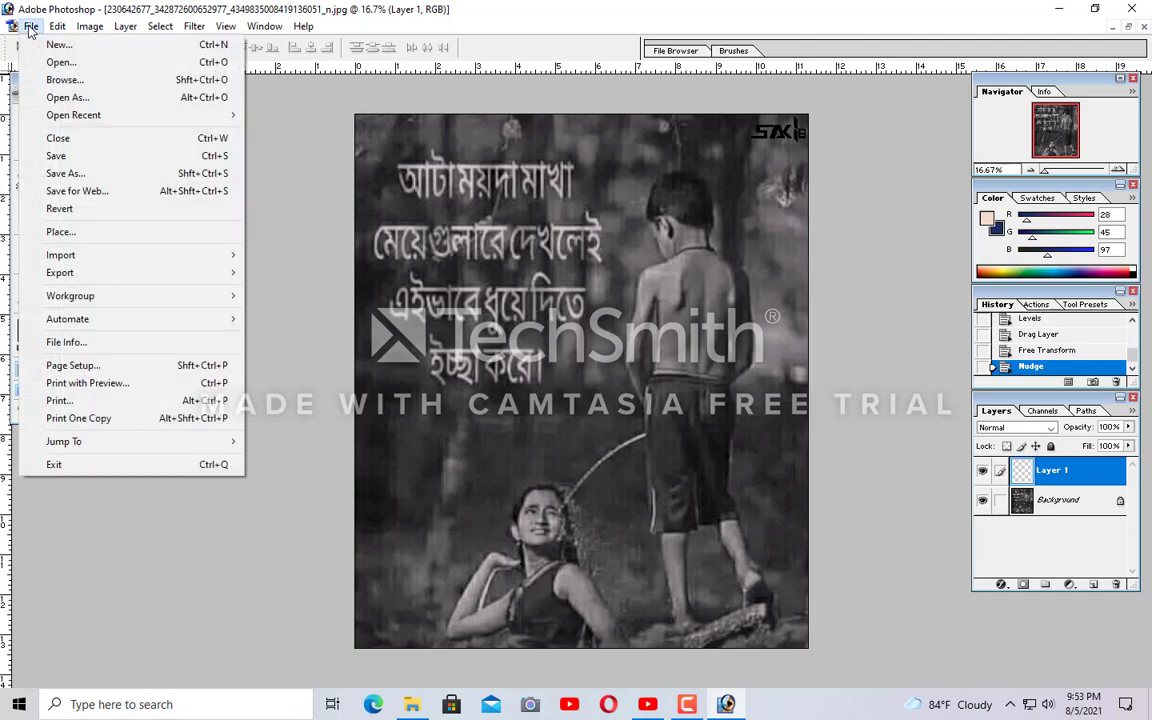
click(65, 172)
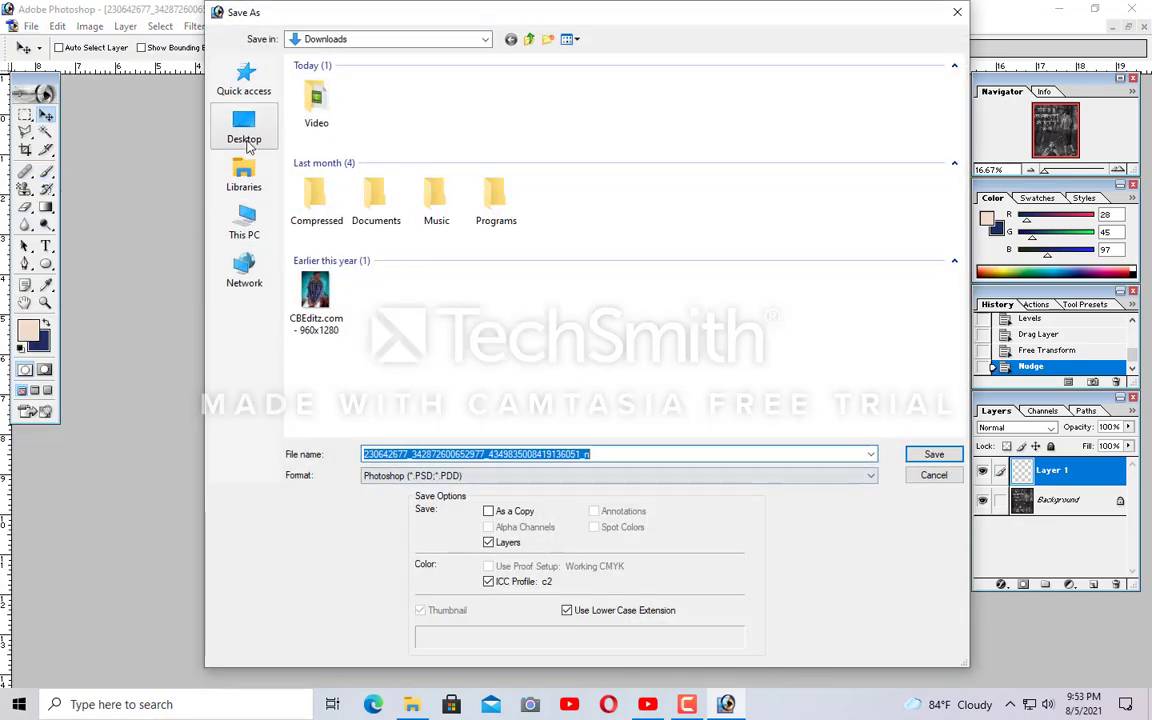
click(247, 135)
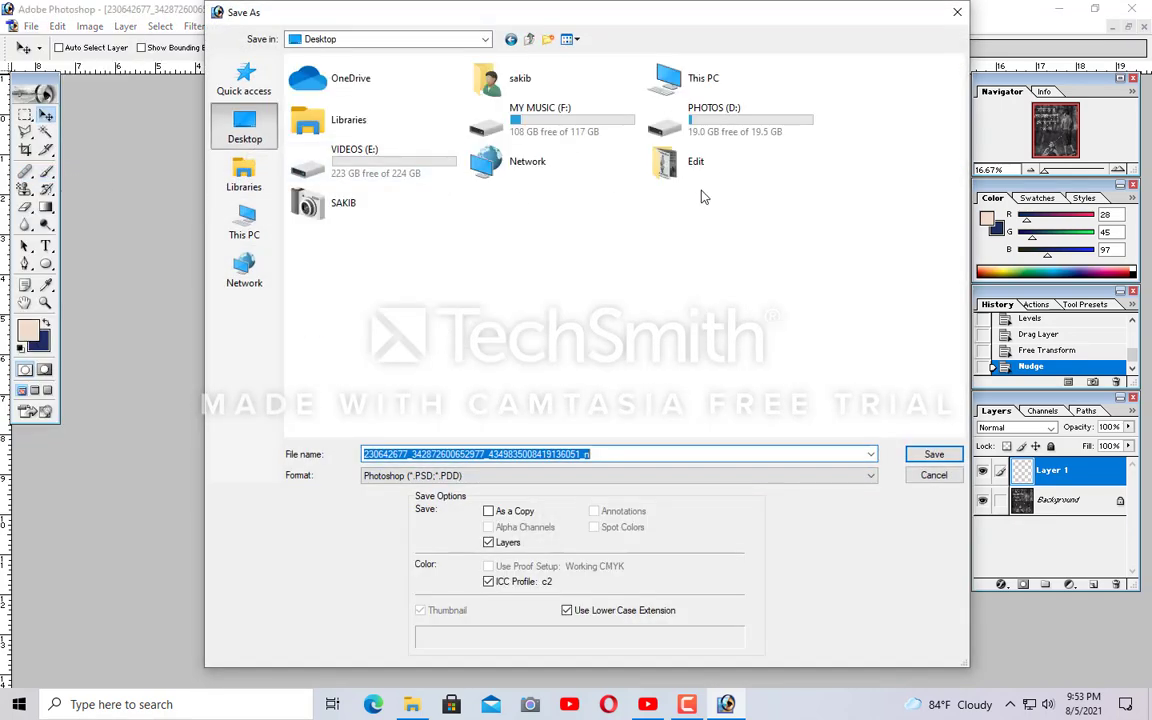
click(712, 170)
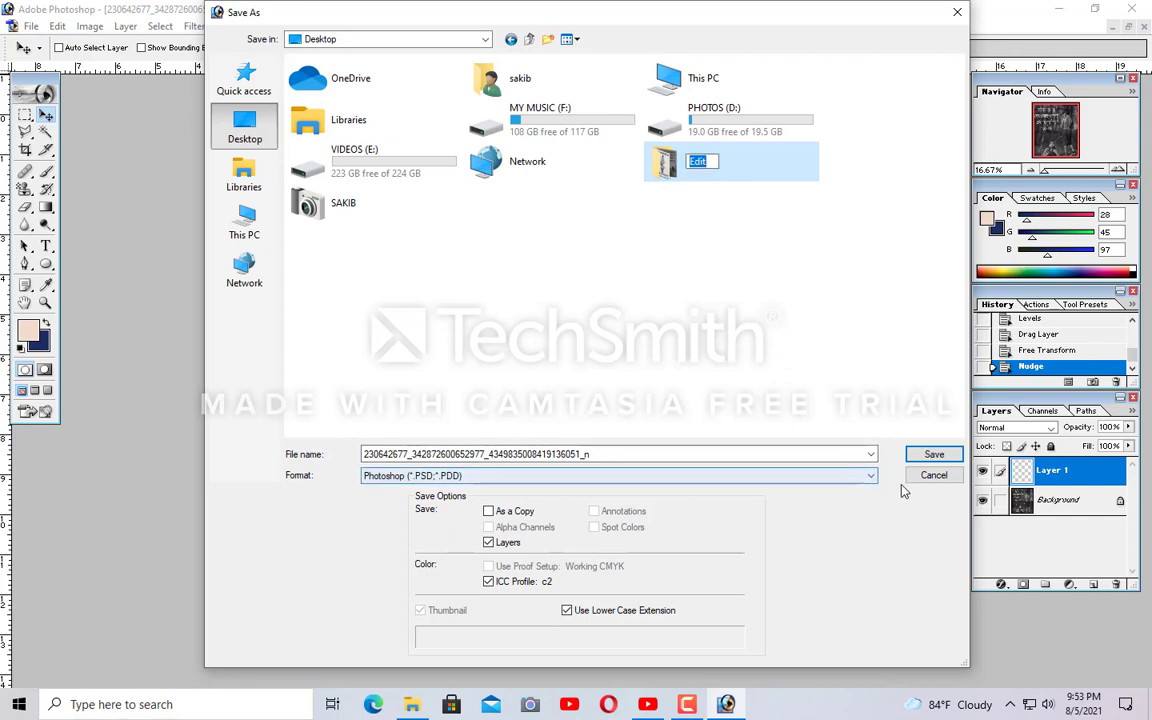
click(870, 477)
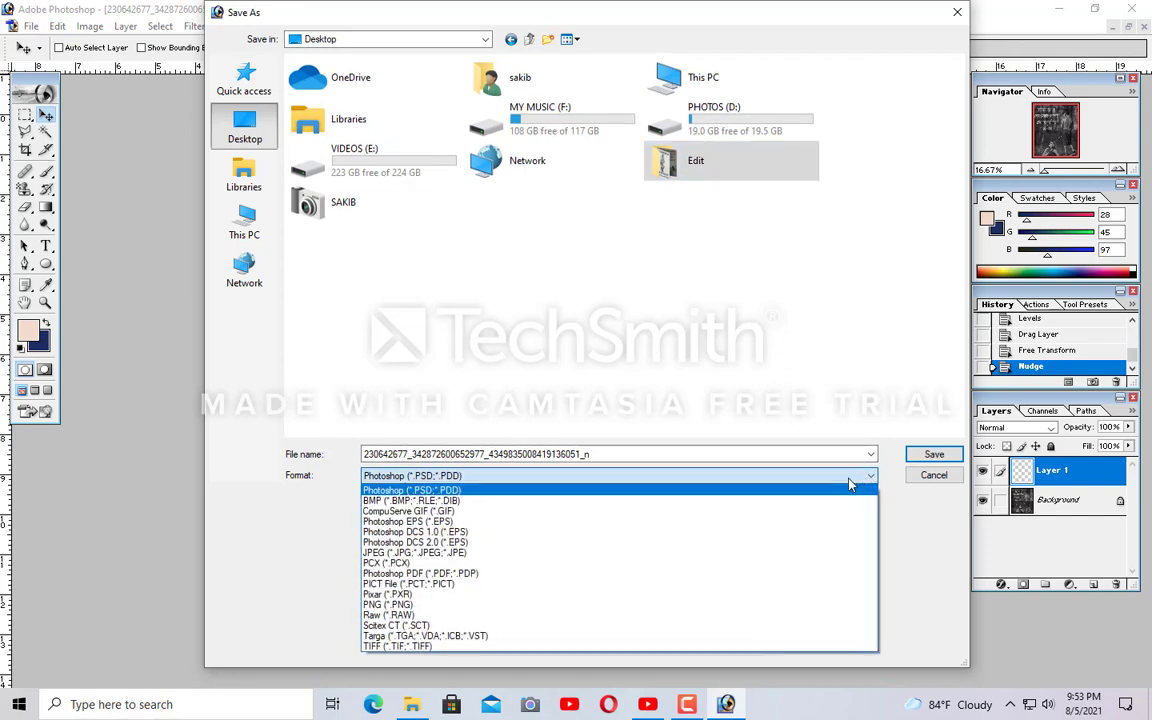
click(633, 552)
double_click(730, 175)
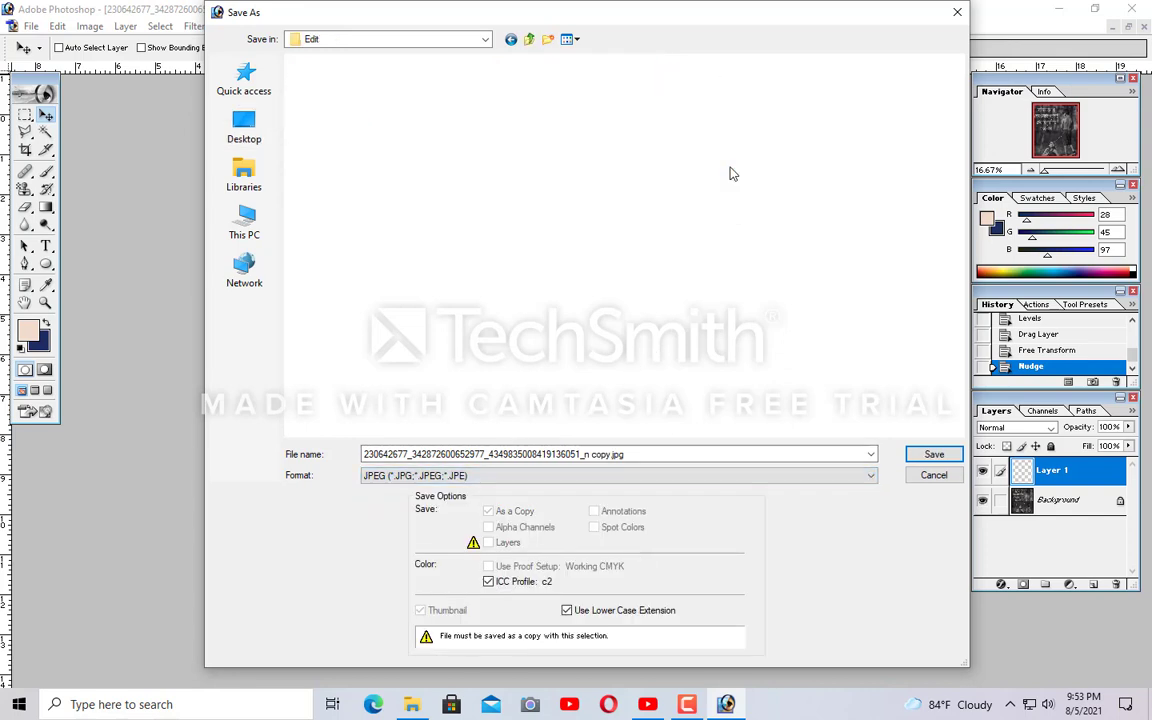
click(928, 456)
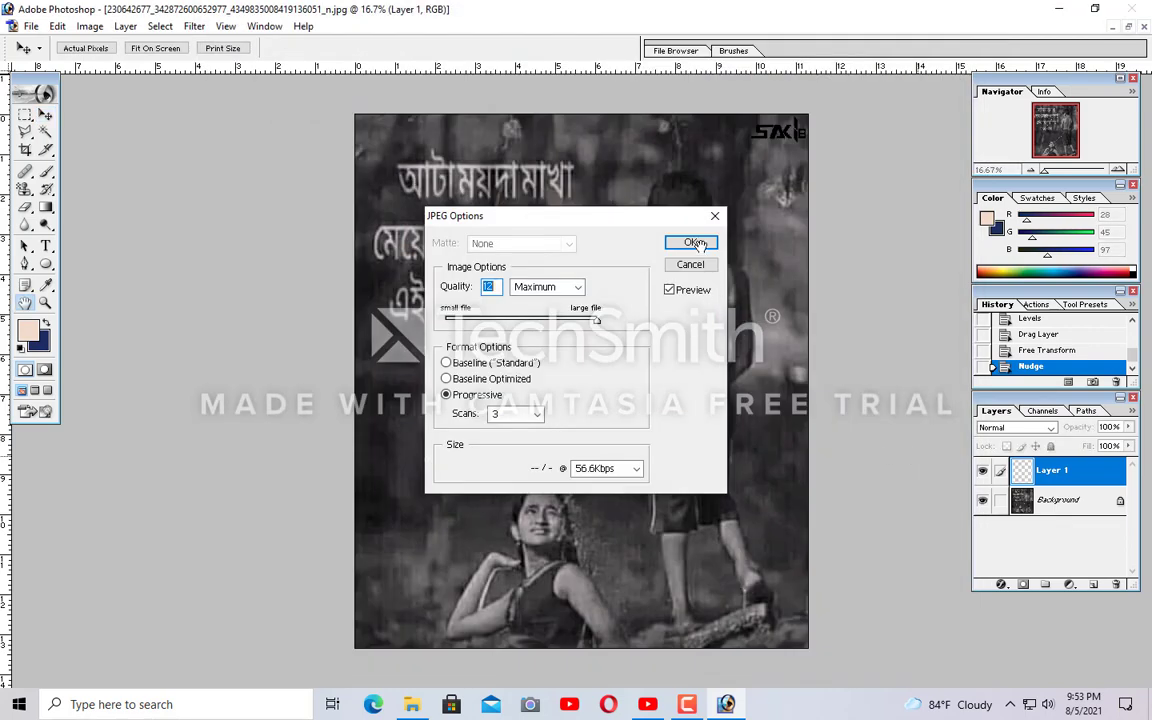
Step: Accept maximum JPEG quality, then close the photo without saving its layered changes
click(694, 243)
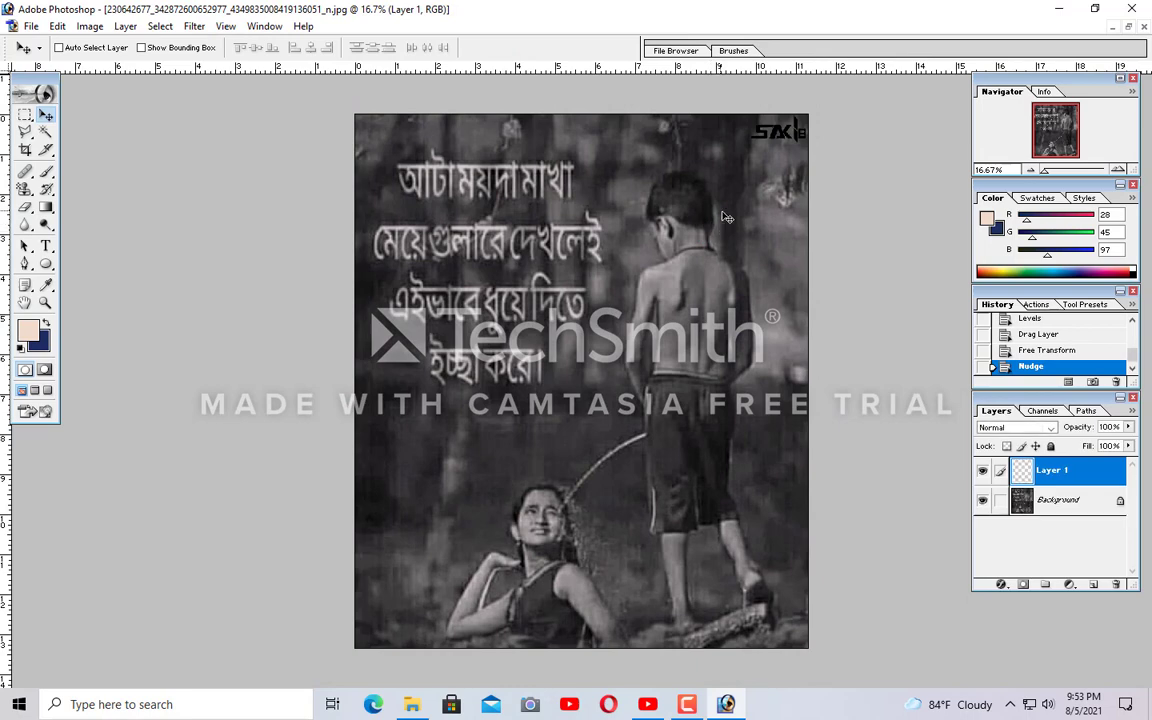
click(1144, 27)
click(581, 274)
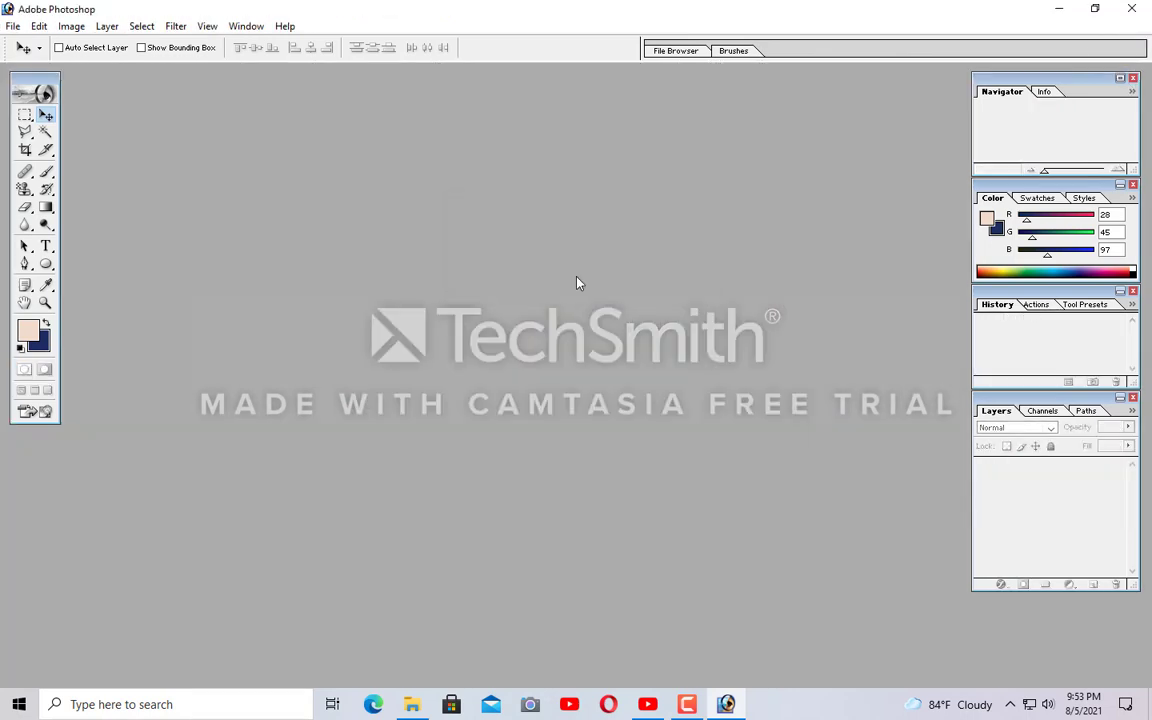